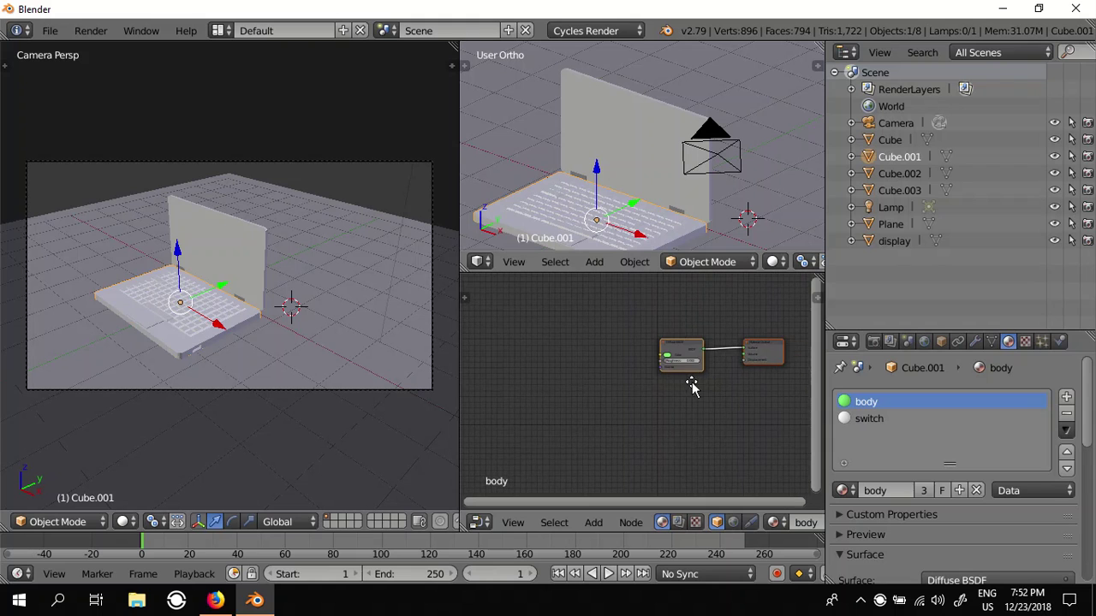
Switch the viewport shading to Rendered for a live Cycles camera view.
scroll(695, 390, up, 1)
click(976, 341)
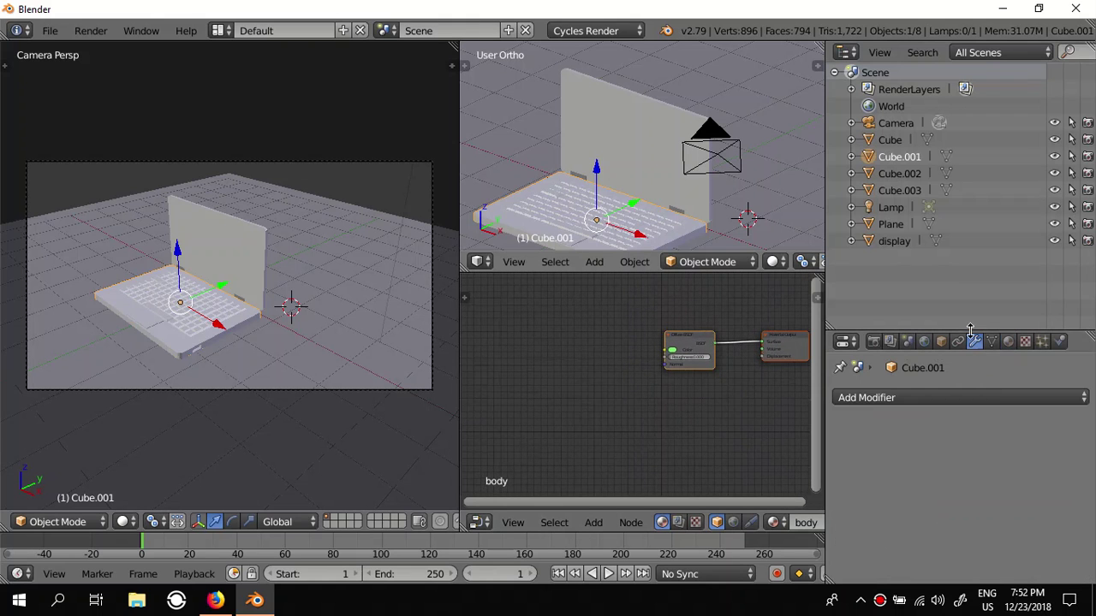
drag(952, 333, 949, 205)
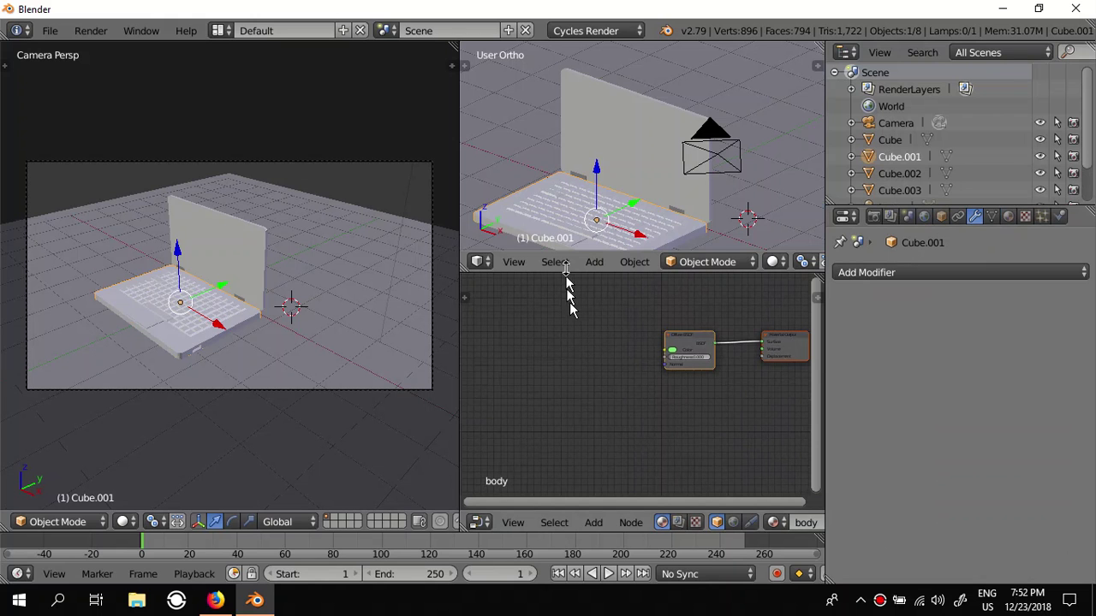
click(126, 522)
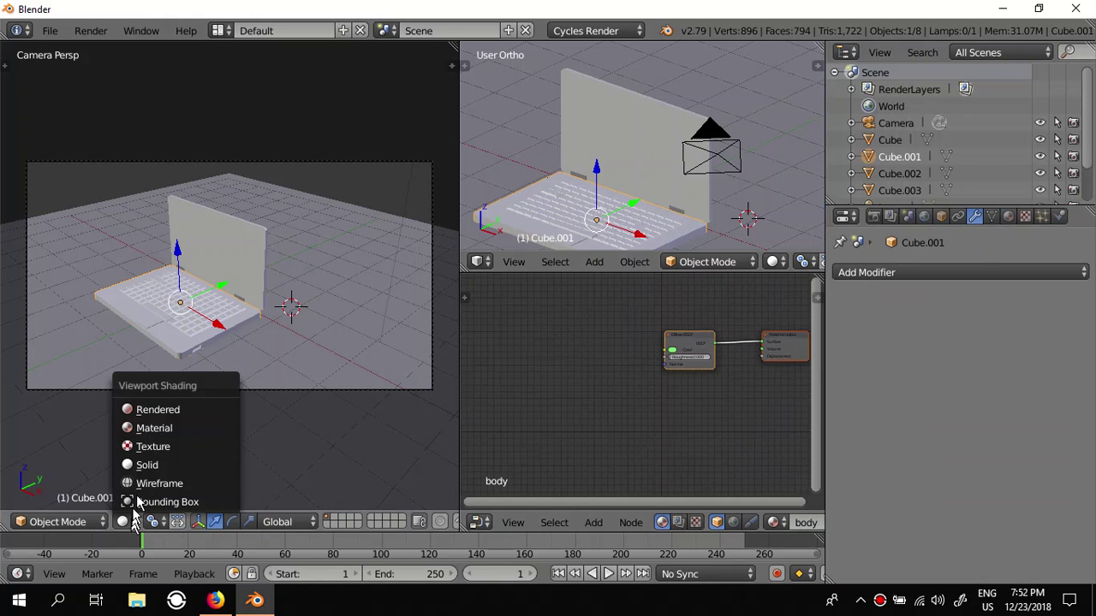
click(151, 411)
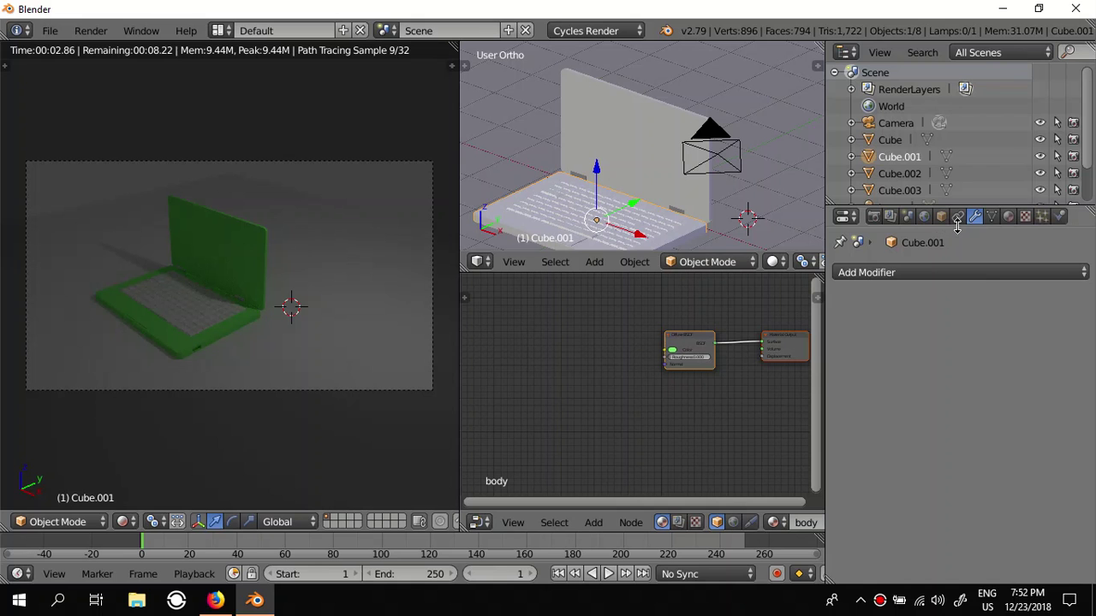
Enable PBR Materials on the switch material, giving it a Principled BSDF surface.
click(1008, 217)
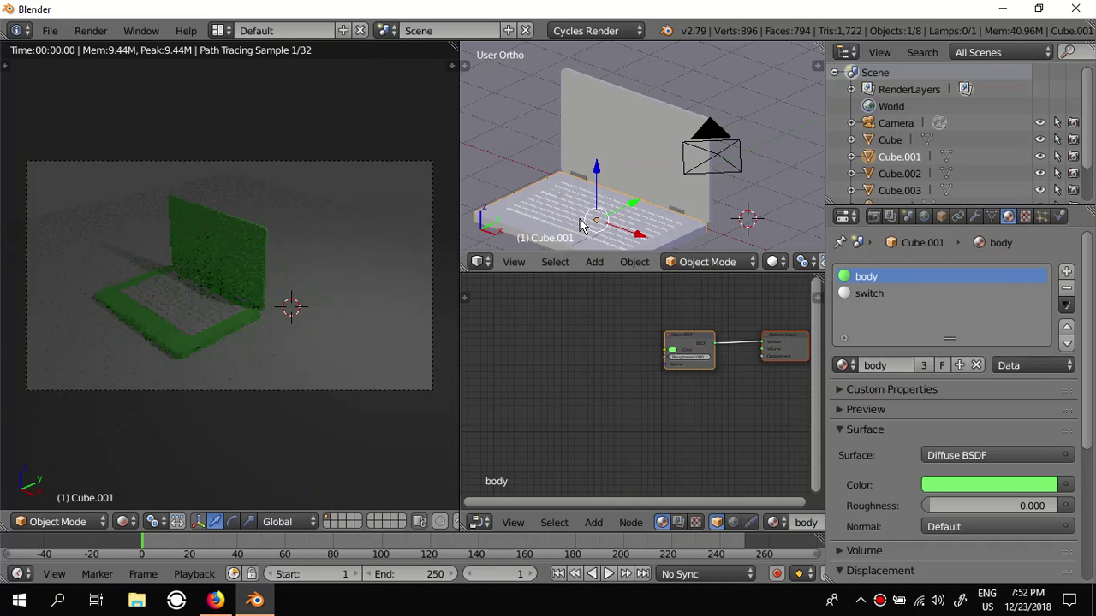
click(869, 294)
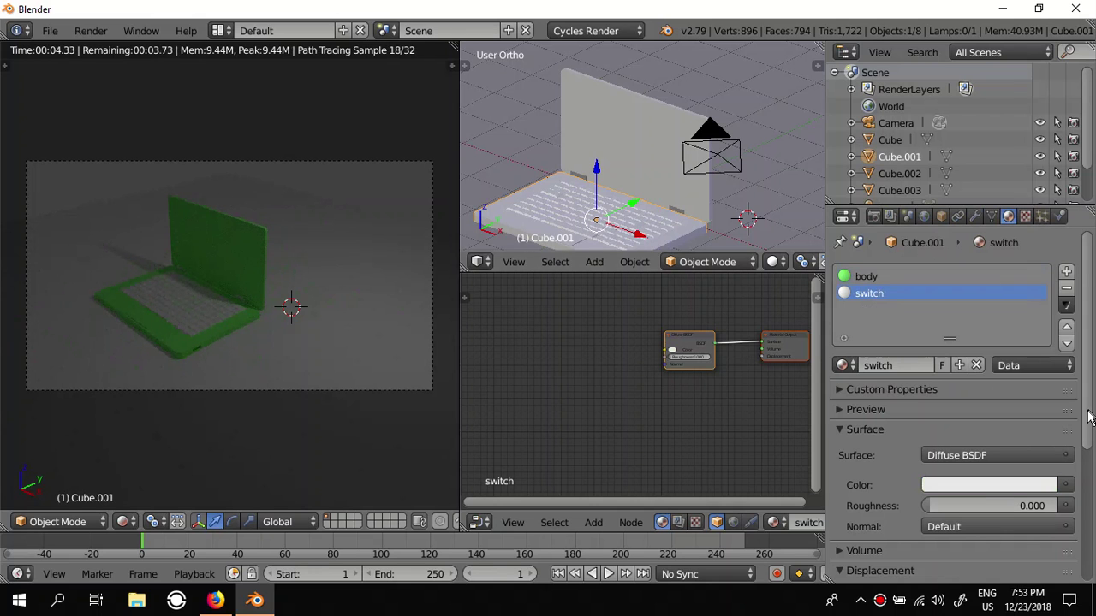
scroll(1088, 505, down, 5)
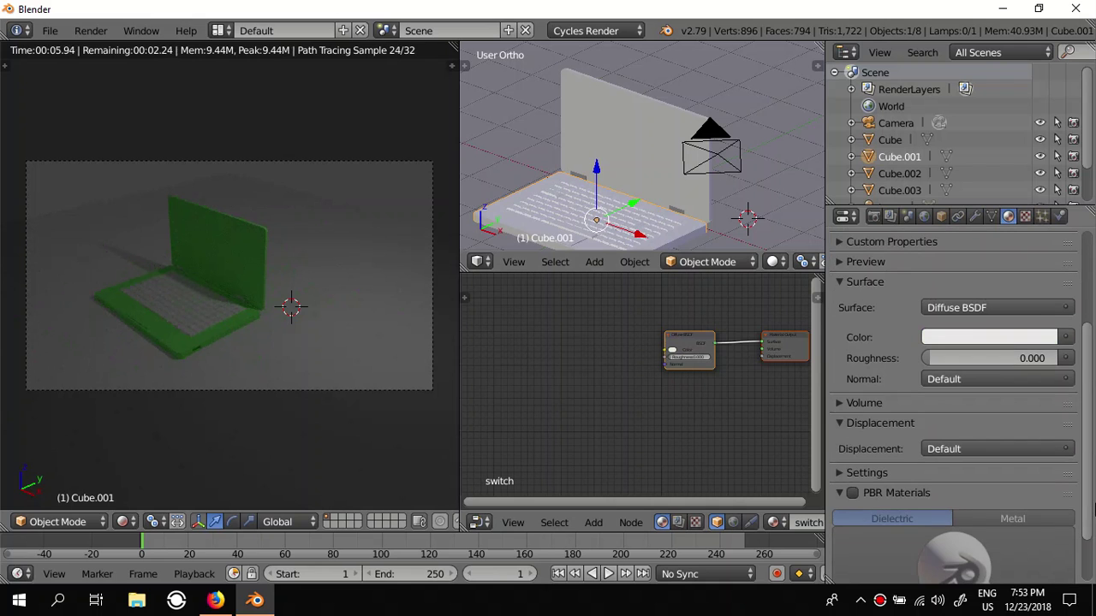
click(852, 495)
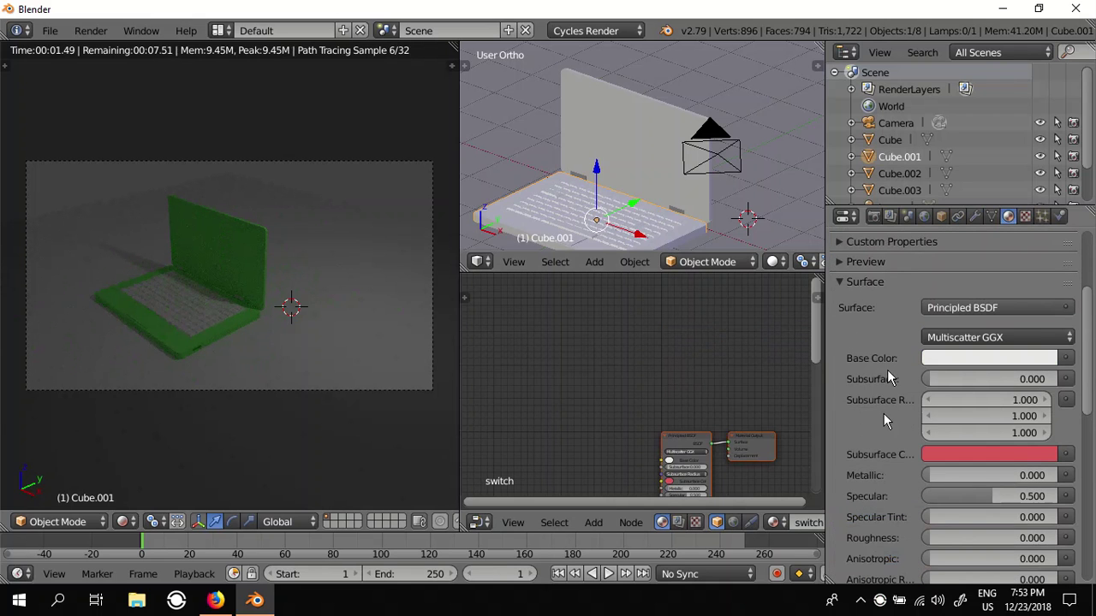
drag(1086, 309, 1094, 387)
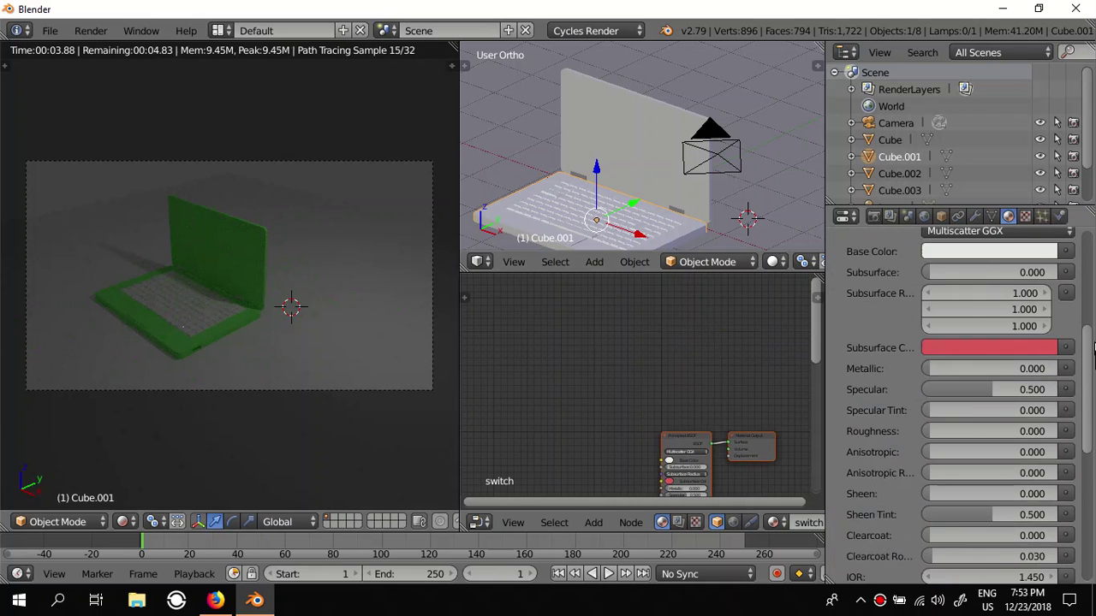
scroll(985, 386, up, 5)
scroll(942, 342, down, 5)
scroll(914, 303, up, 5)
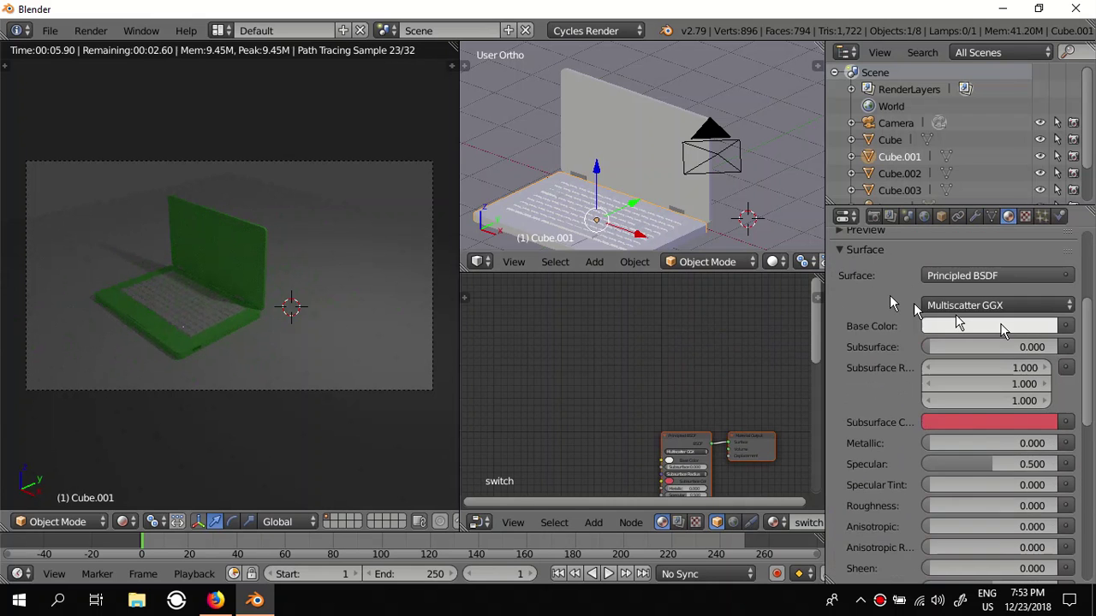
click(840, 249)
Apply the Plastic PBR preset to the switch material and tidy its two nodes.
click(944, 436)
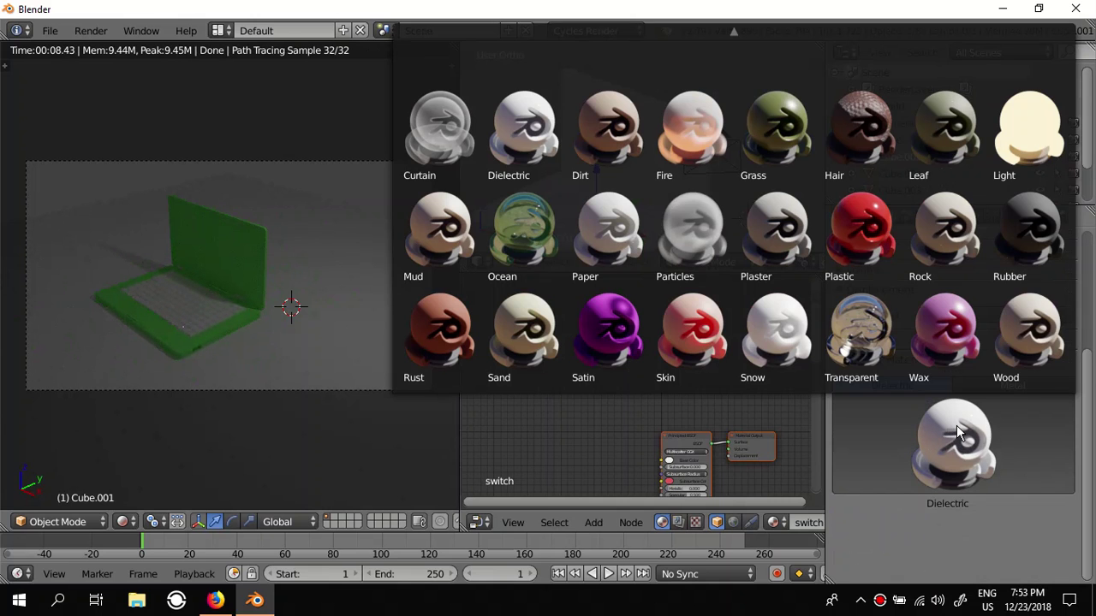
click(864, 245)
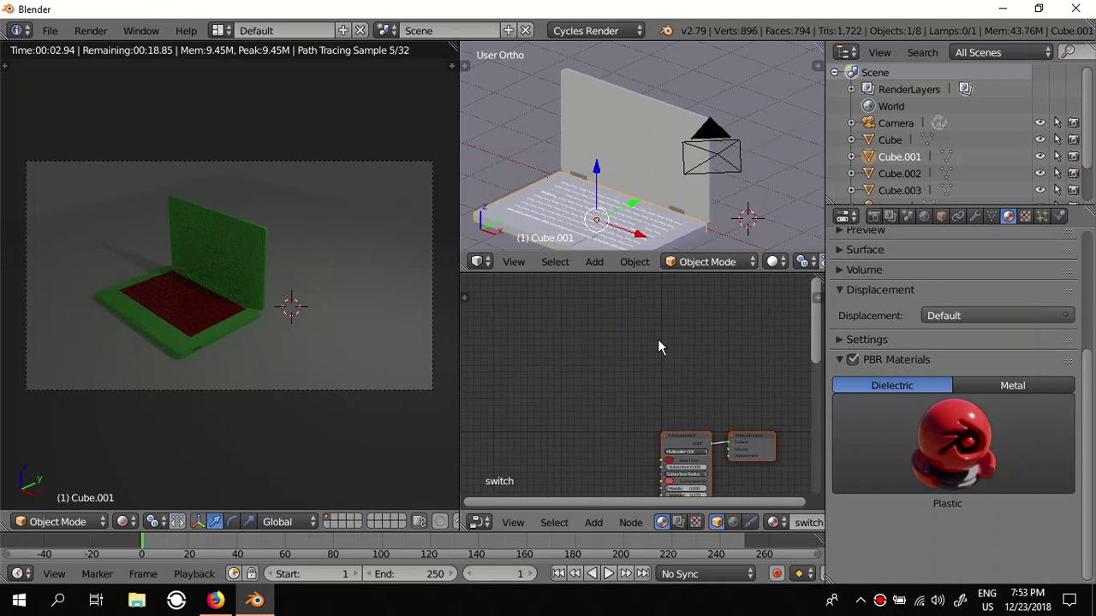
drag(695, 442, 685, 373)
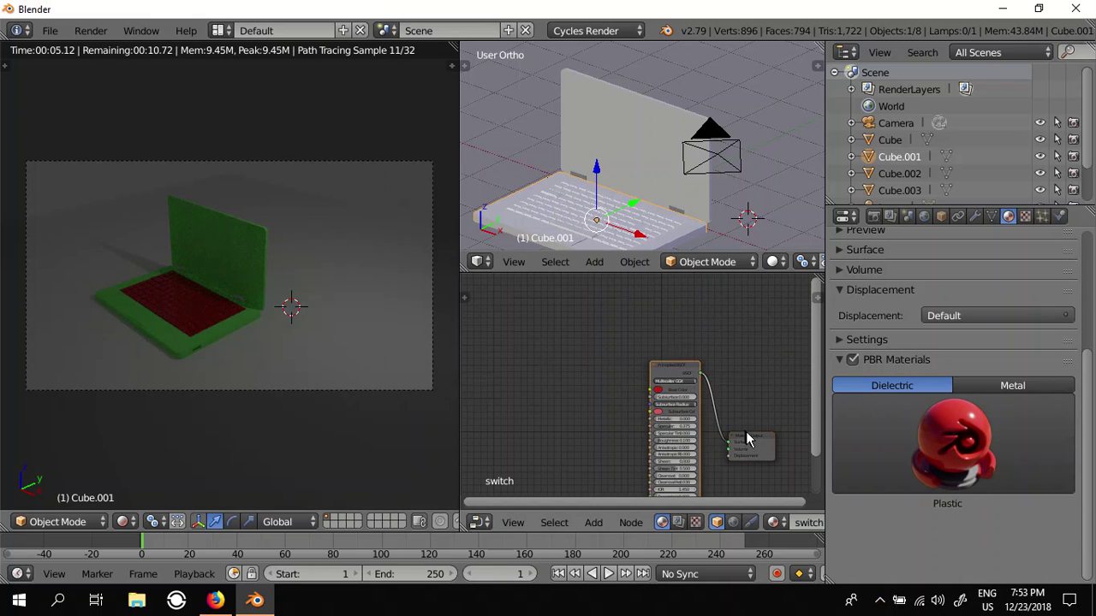
drag(746, 439, 765, 381)
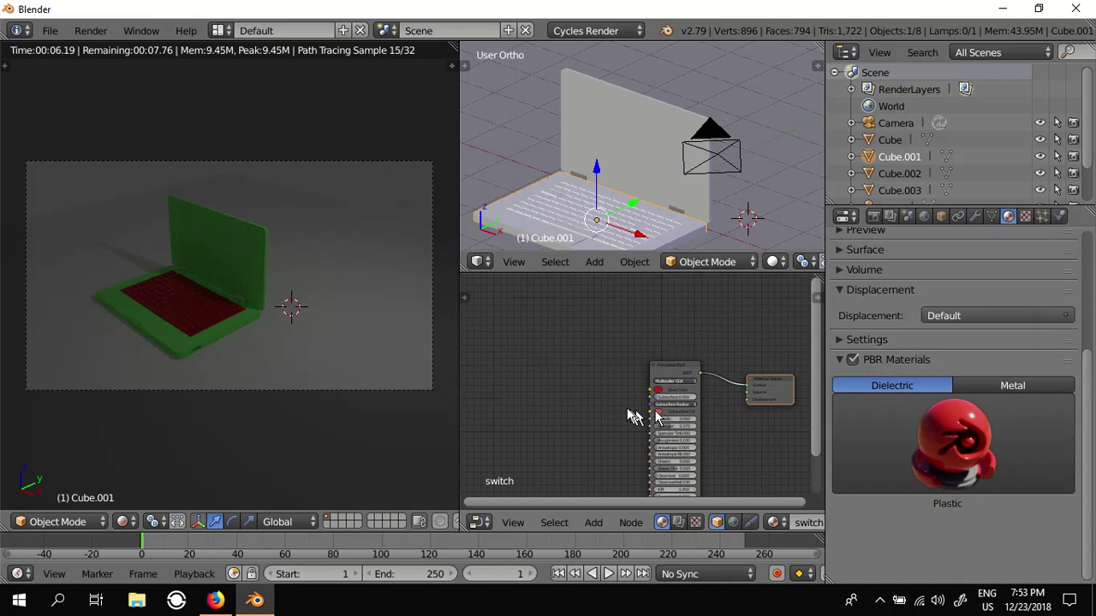
scroll(630, 417, up, 4)
Darken the switch's red base colour in two passes and show the preview sphere.
click(690, 401)
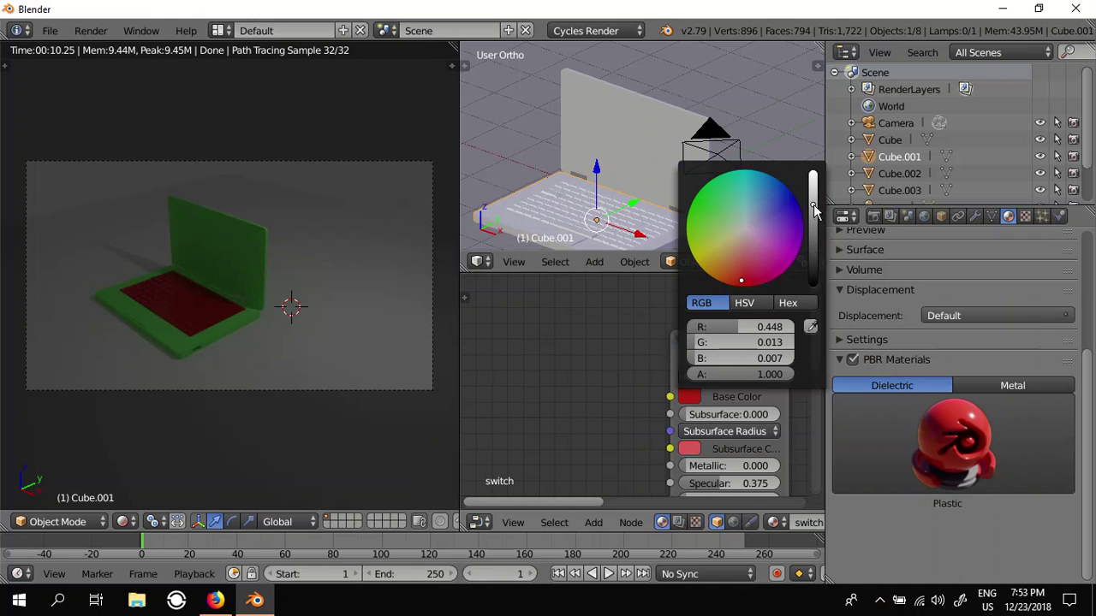
drag(815, 212, 813, 244)
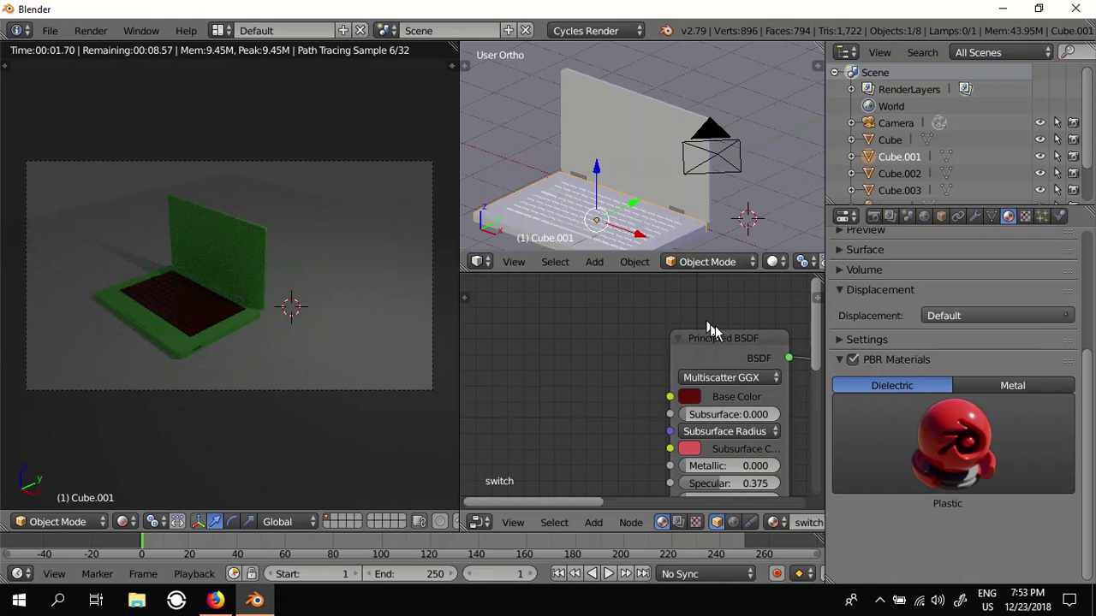
click(692, 399)
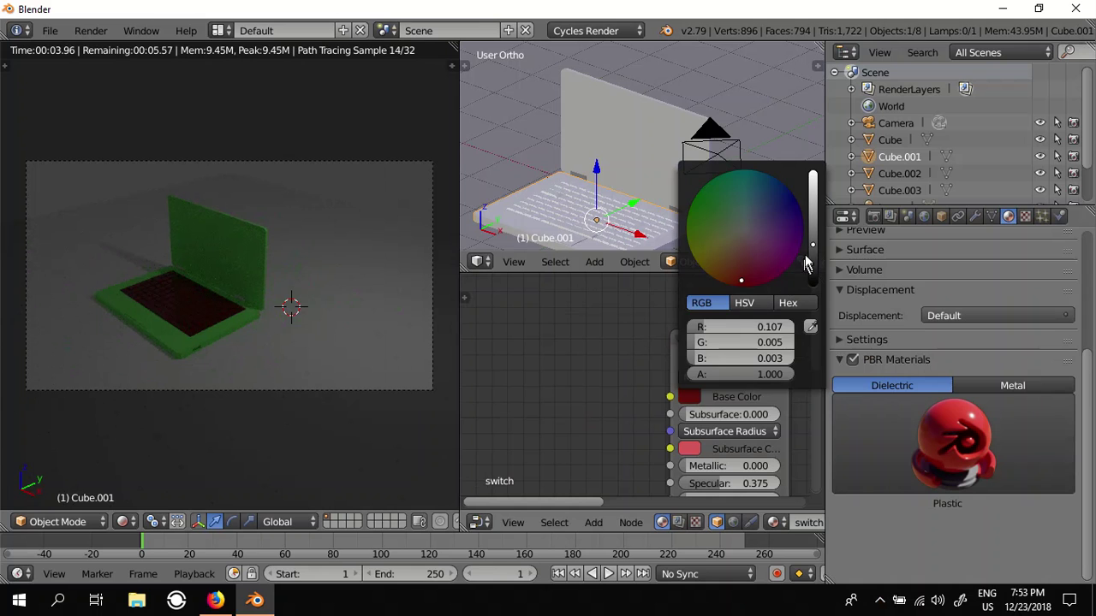
drag(813, 245, 813, 257)
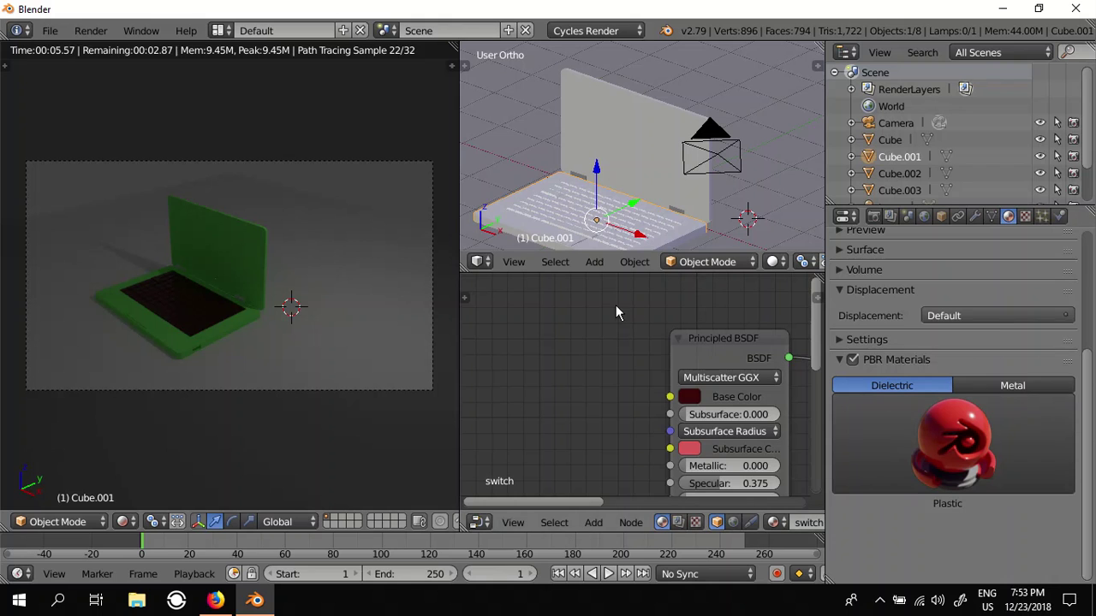
scroll(837, 351, up, 3)
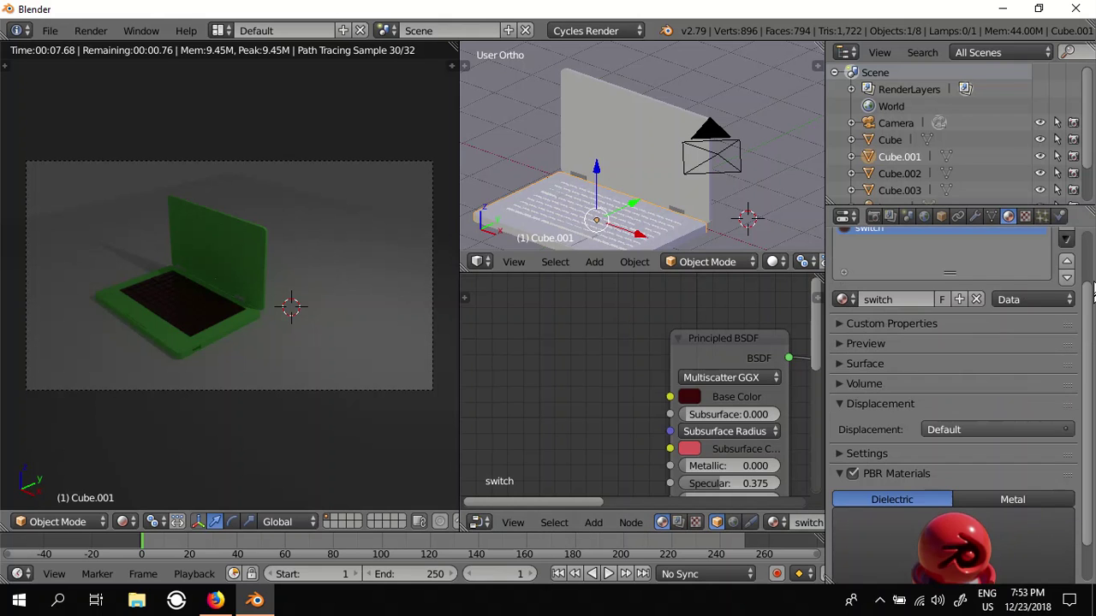
scroll(838, 351, up, 2)
click(839, 356)
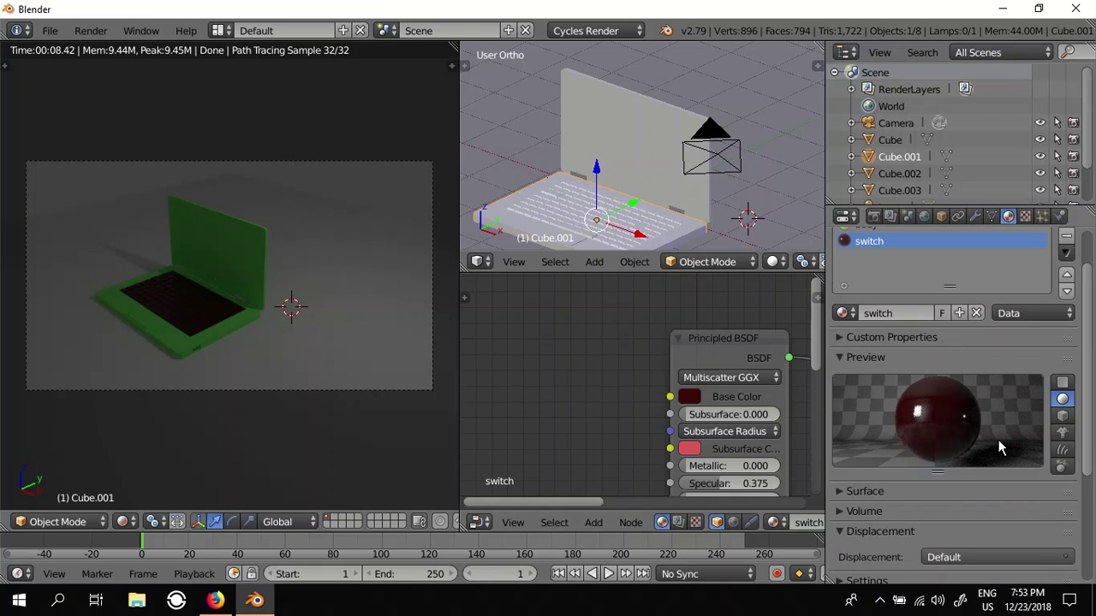
Darken the base colour further to an almost black, glossy red (roughness 0.100).
click(698, 402)
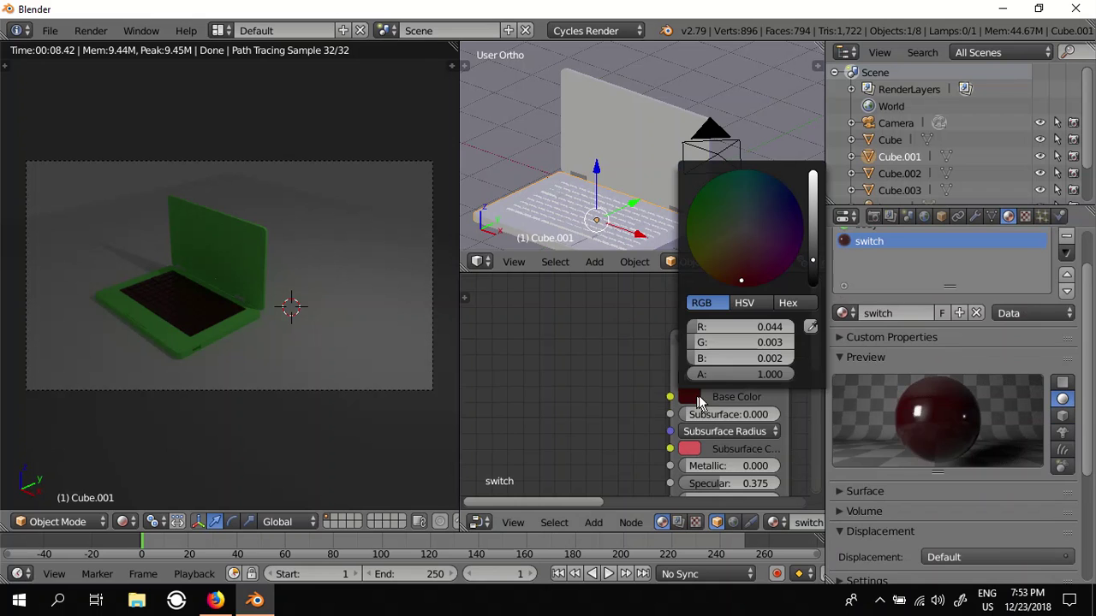
drag(813, 260, 813, 274)
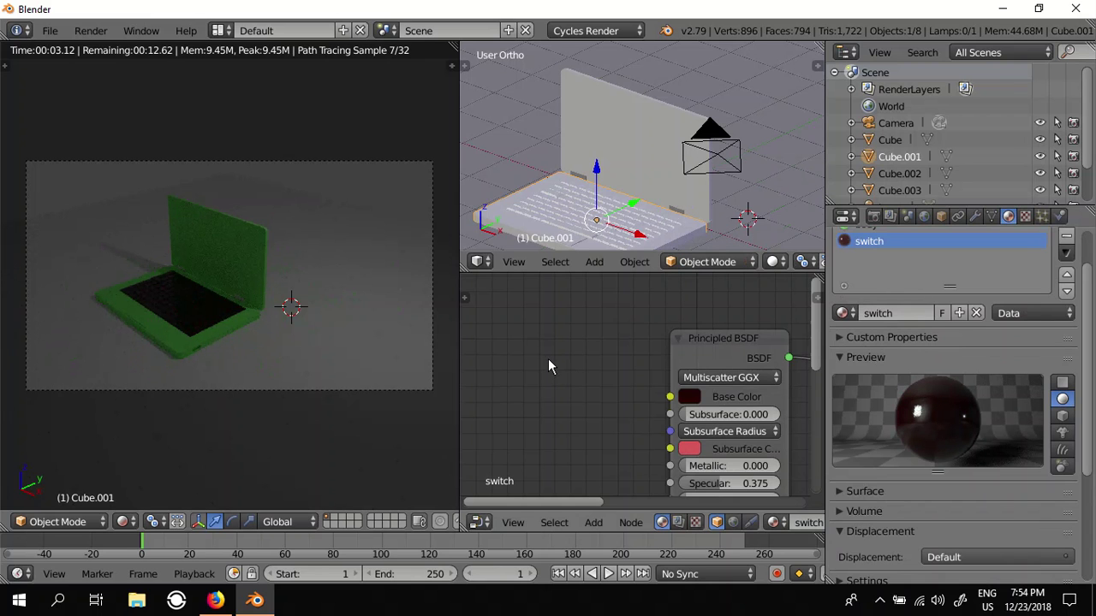
click(711, 339)
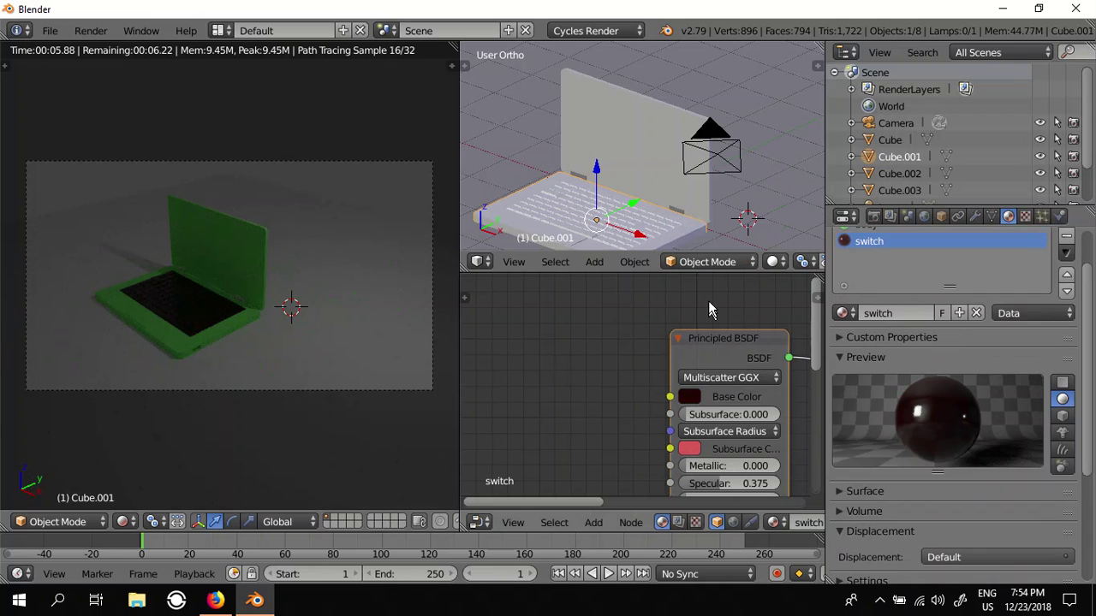
middle_drag(708, 309, 699, 272)
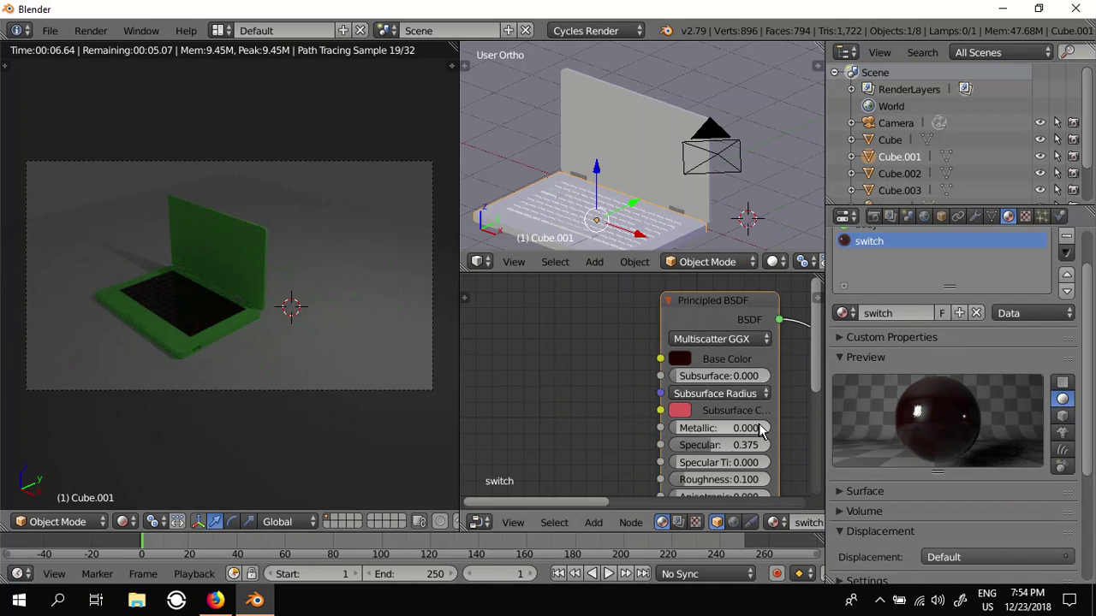
shift+scroll(760, 431, down, 5)
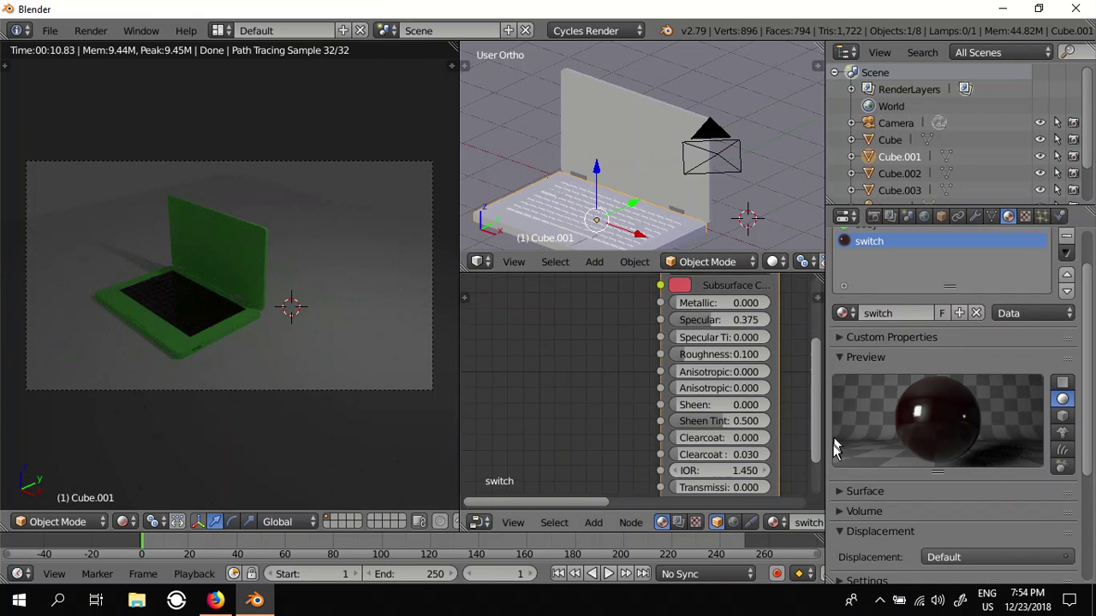
shift+scroll(804, 424, up, 7)
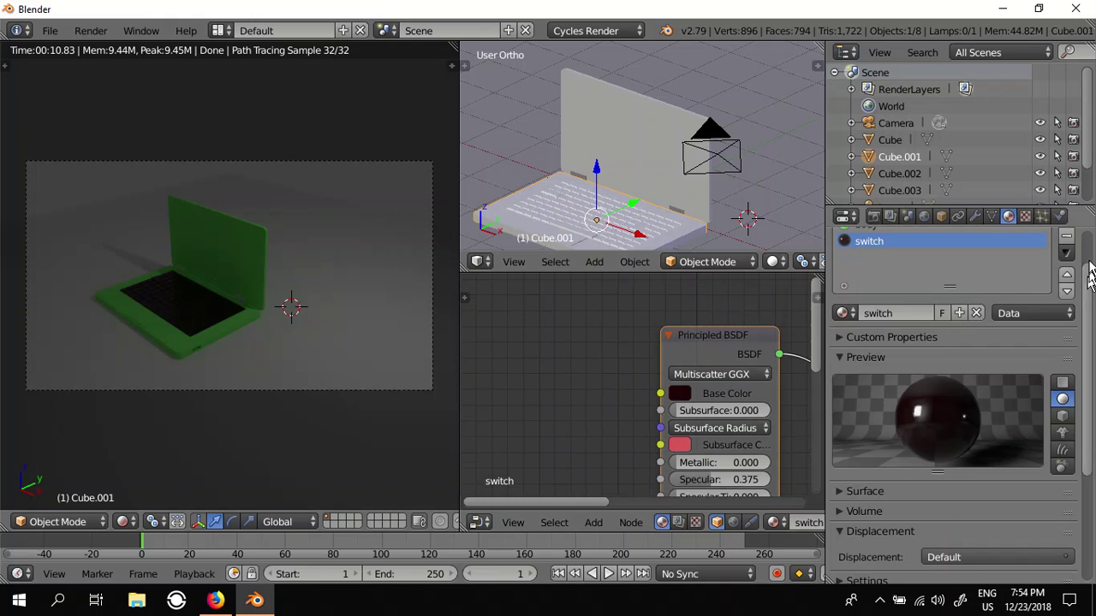
scroll(1087, 281, up, 2)
Apply the Carbon PBR preset to the body material so the laptop renders near-black.
click(890, 275)
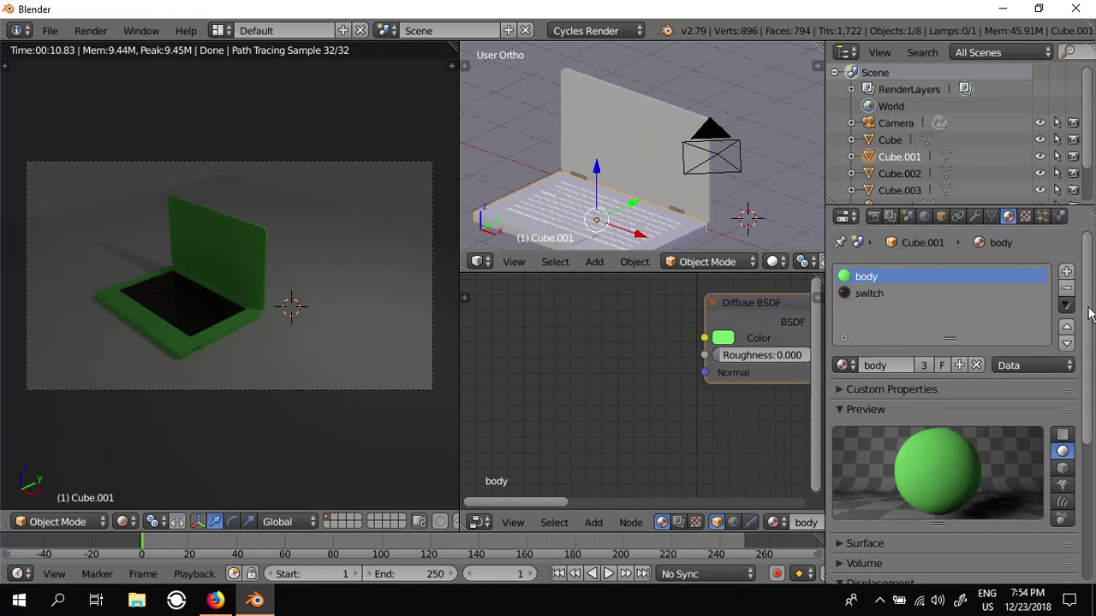
drag(1089, 313, 1093, 454)
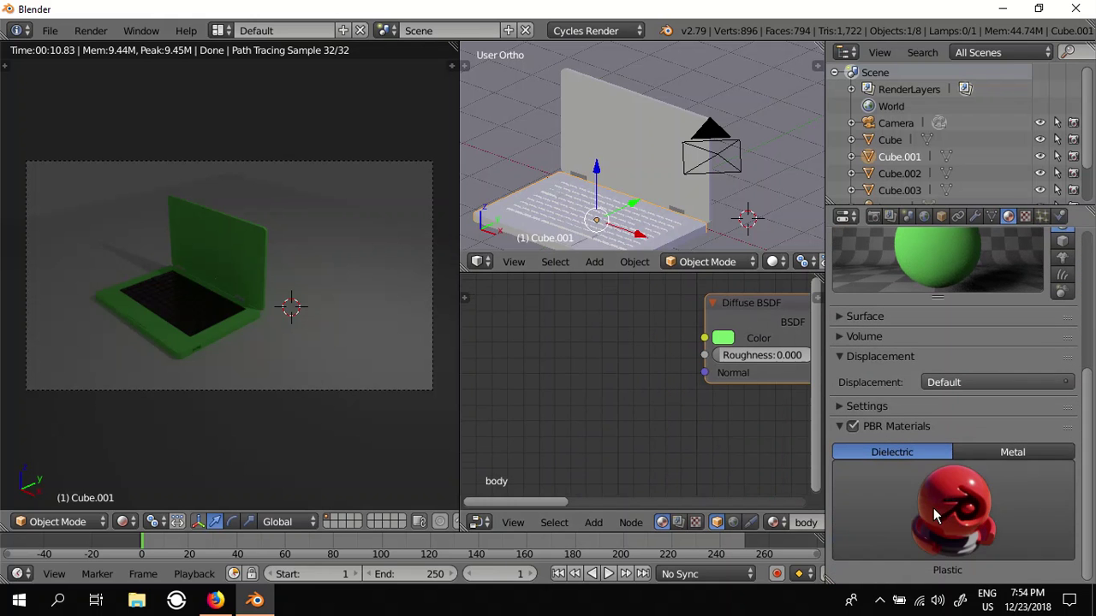
click(956, 509)
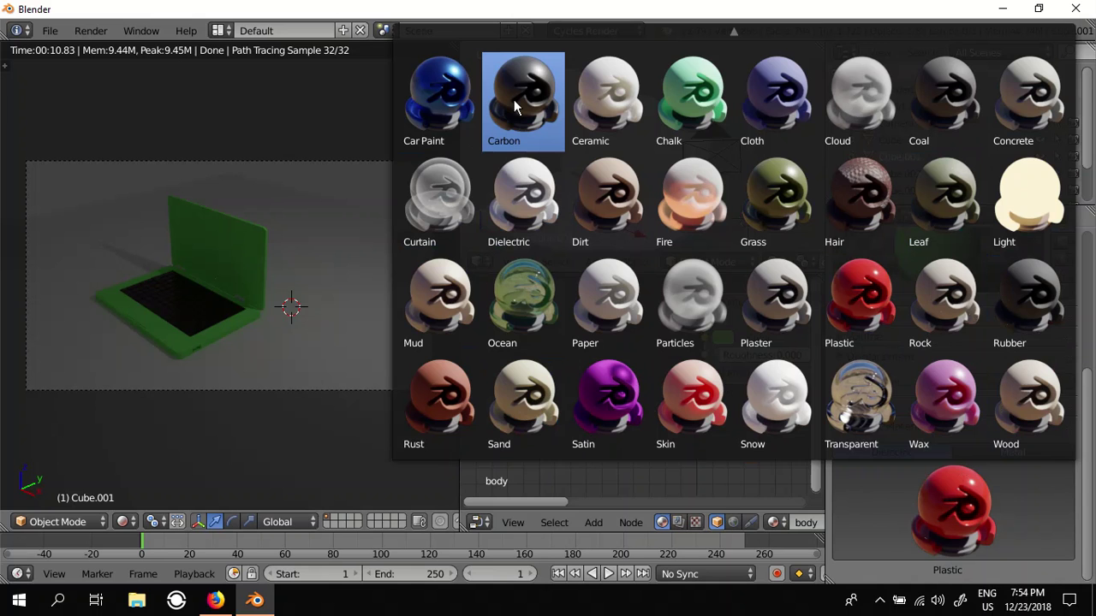
click(515, 106)
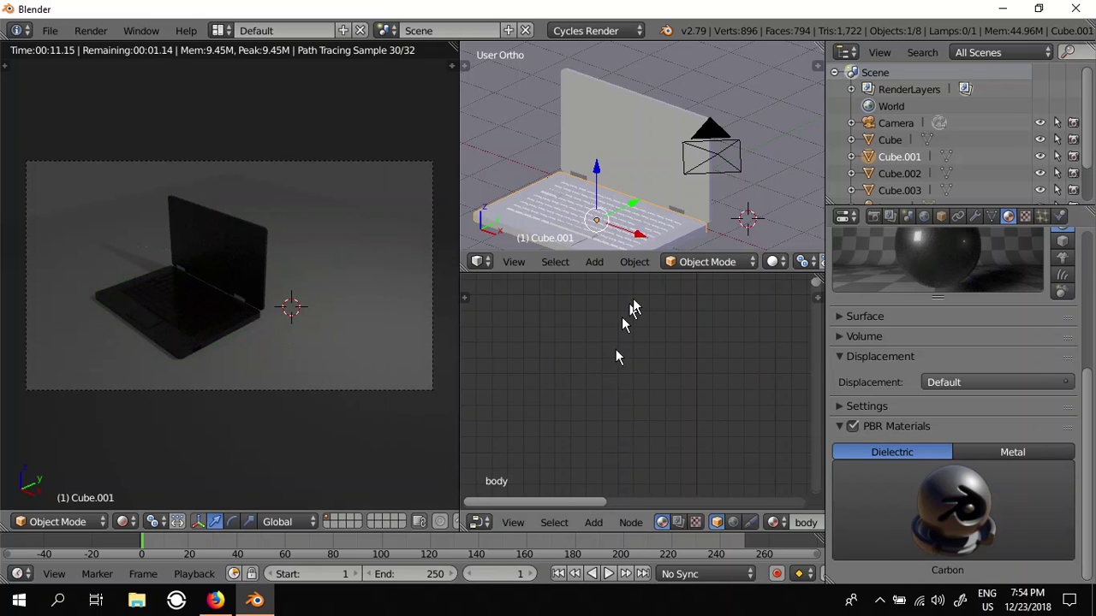
click(678, 208)
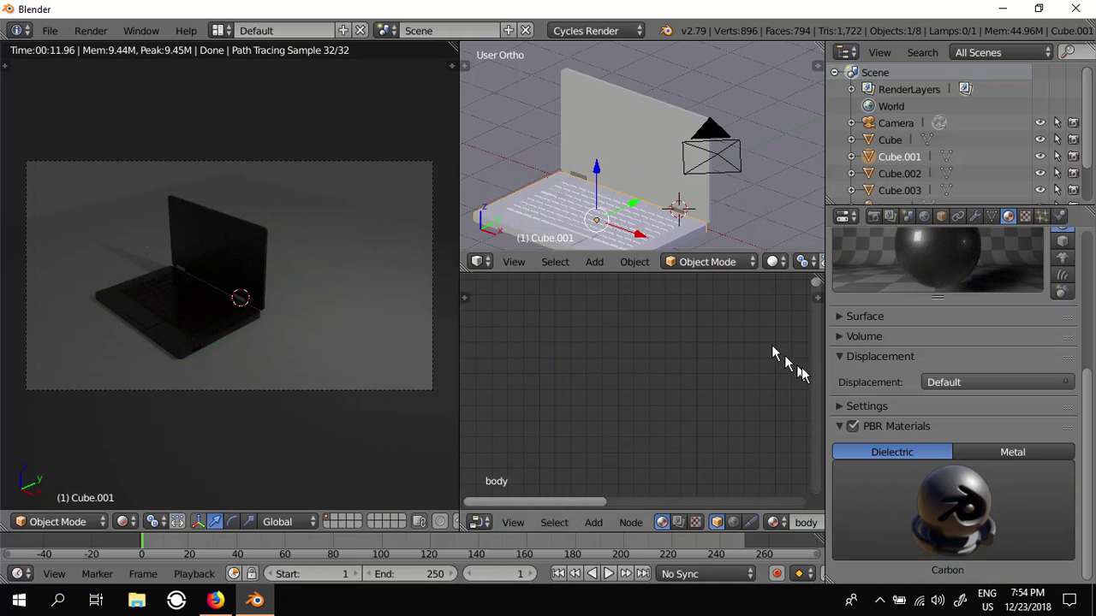
Assign the existing body material to the small back part Cube.002.
drag(1089, 399, 1092, 248)
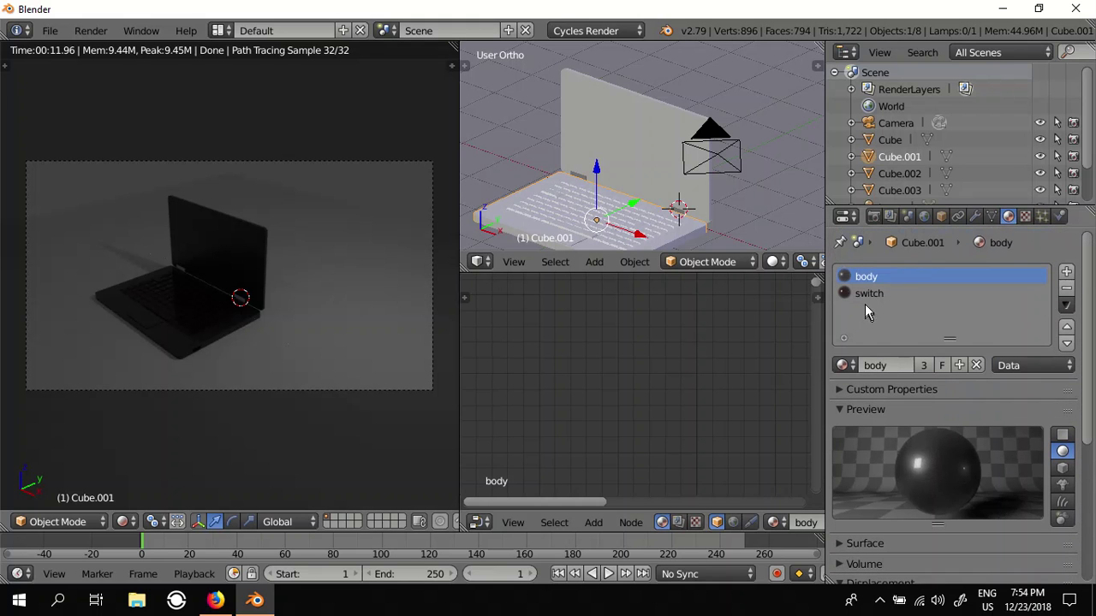
mouse_move(702, 219)
middle_down()
mouse_move(597, 210)
mouse_move(659, 227)
middle_up()
scroll(676, 232, up, 2)
scroll(685, 235, up, 2)
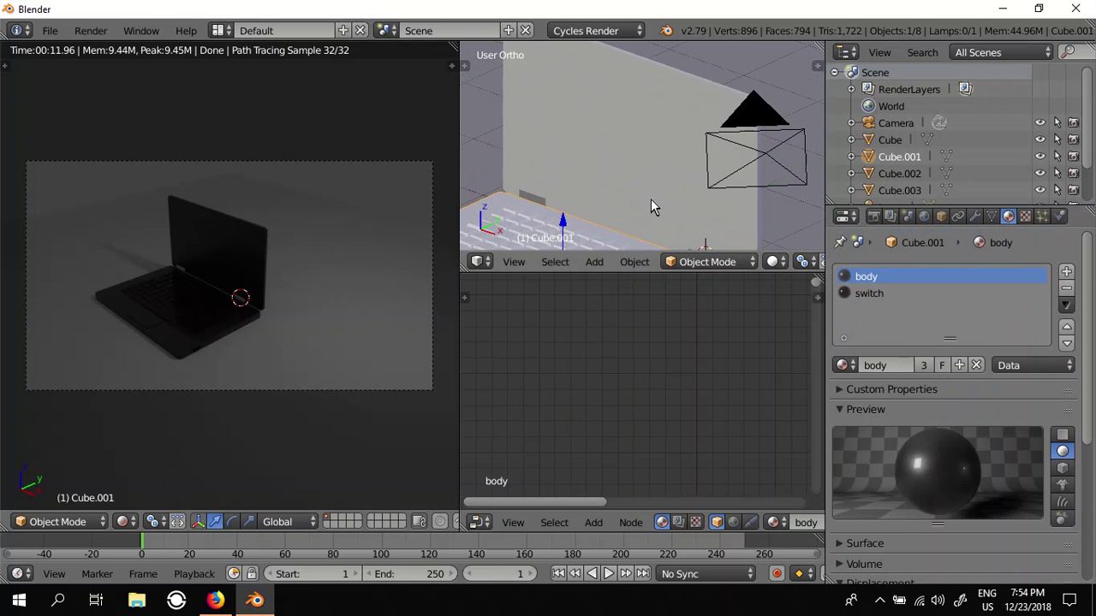
mouse_move(648, 207)
middle_down()
mouse_move(631, 98)
mouse_move(685, 159)
middle_up()
scroll(694, 178, up, 2)
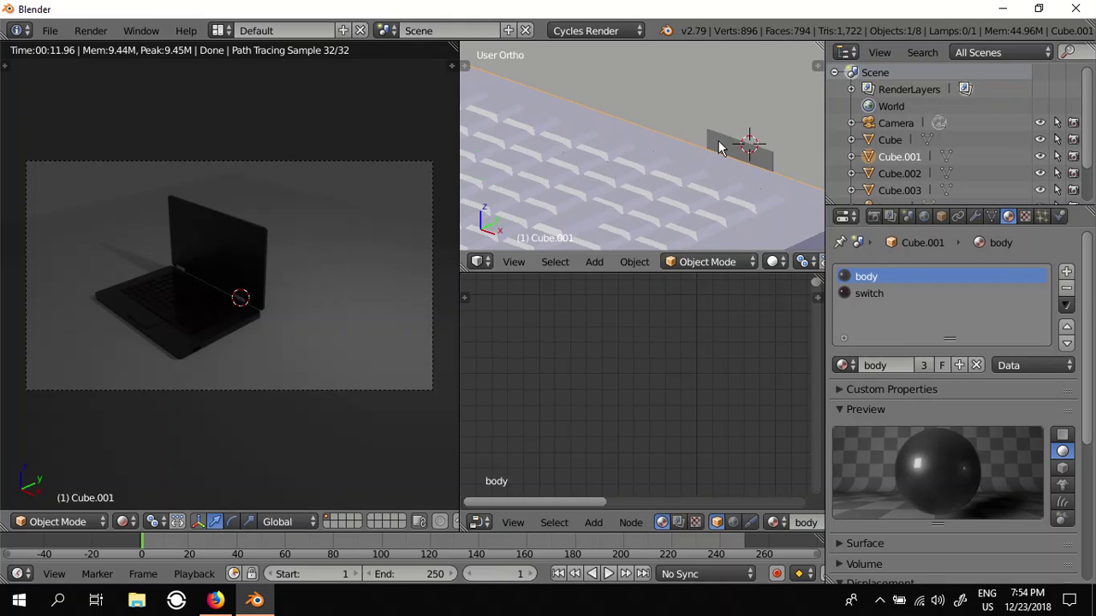
right_click(721, 148)
click(851, 329)
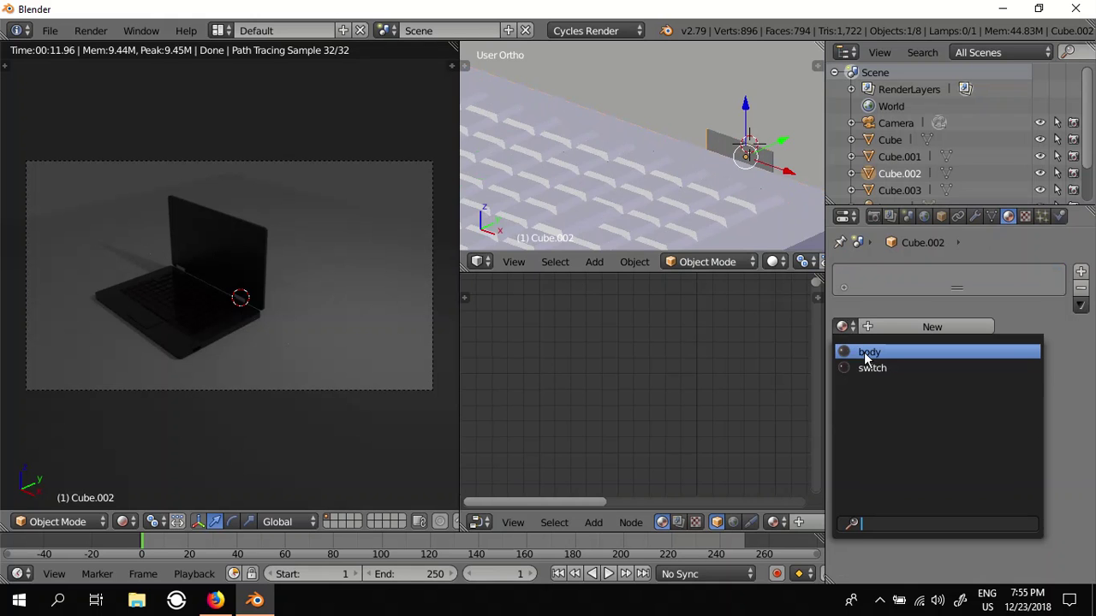
click(864, 352)
Assign the body material to Cube.003 as well.
scroll(567, 117, down, 2)
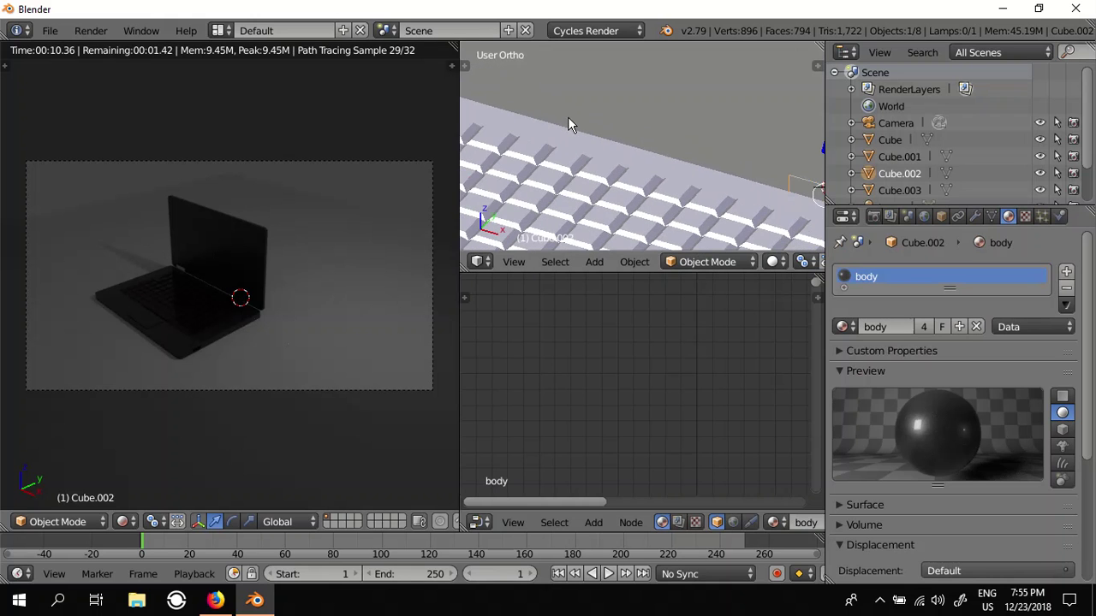
scroll(521, 106, down, 2)
right_click(521, 107)
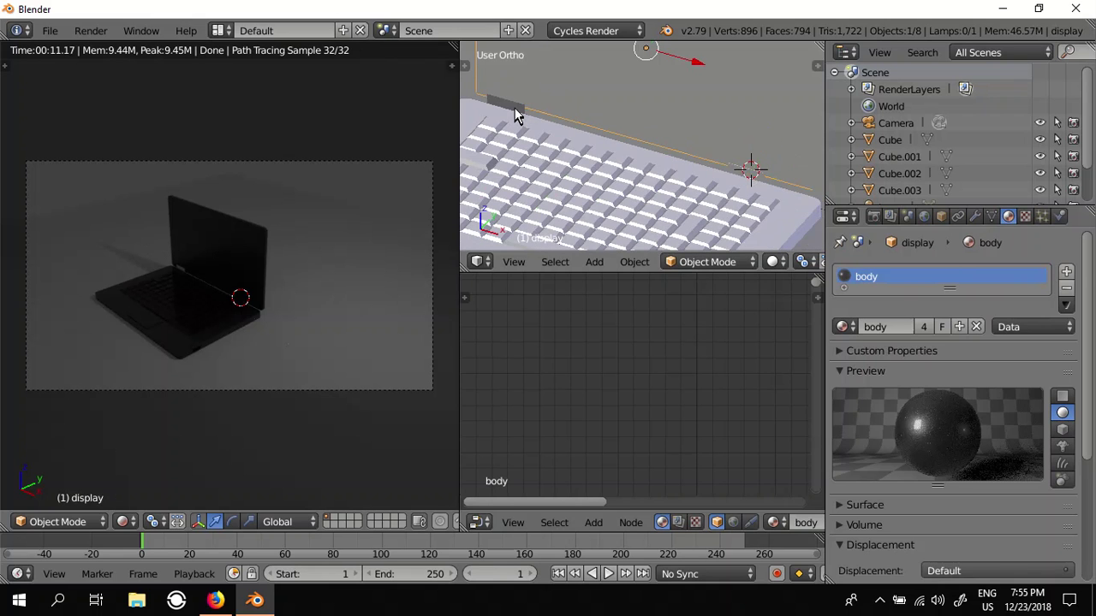
right_click(515, 104)
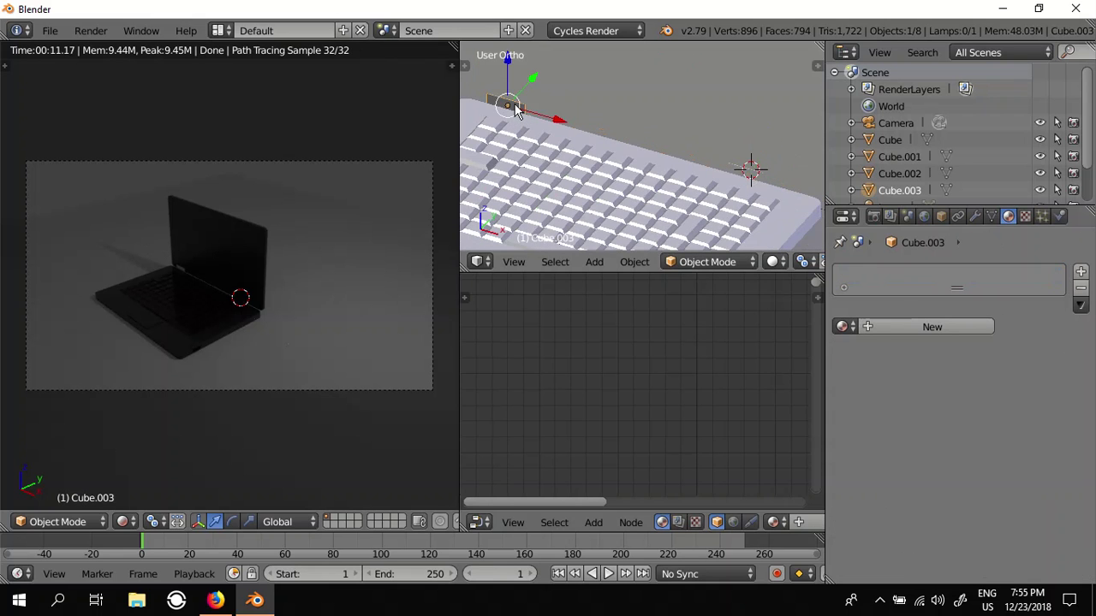
click(846, 327)
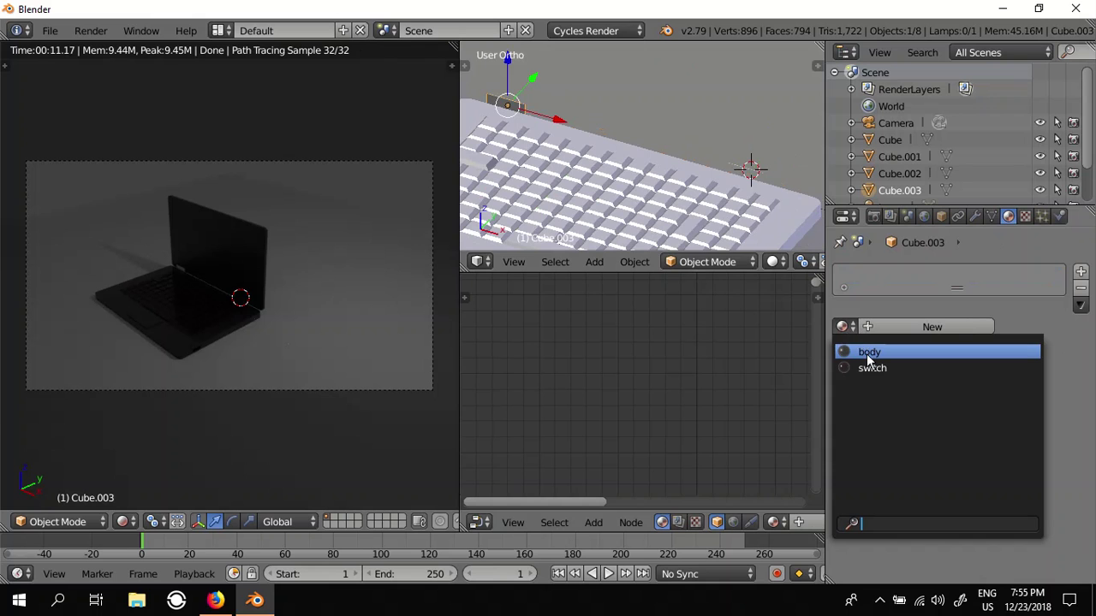
click(866, 353)
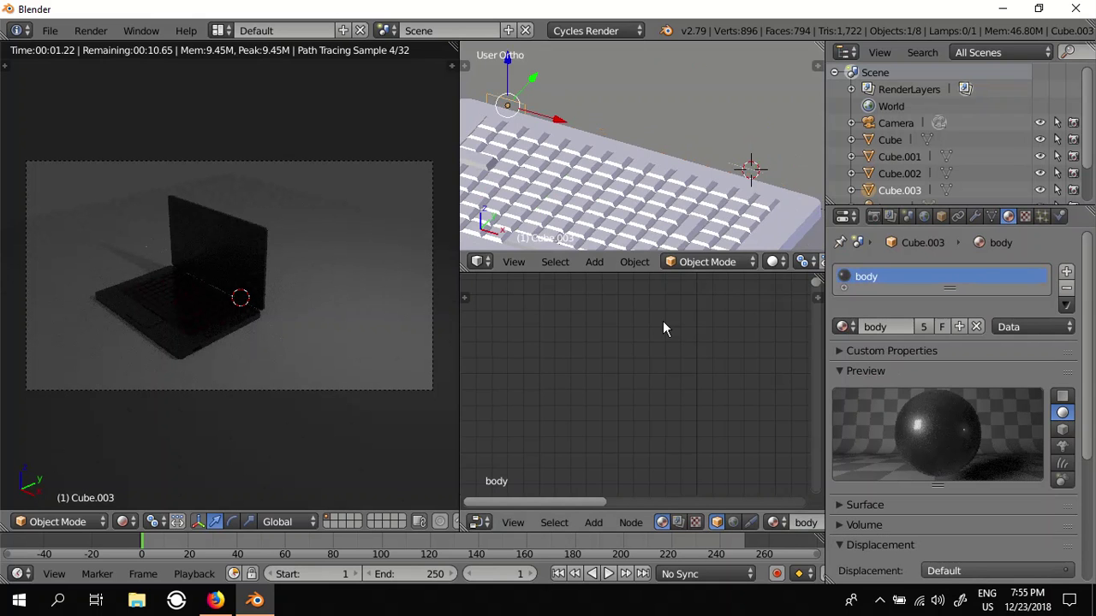
mouse_move(698, 180)
middle_down()
mouse_move(631, 189)
mouse_move(648, 189)
mouse_move(638, 171)
mouse_move(737, 196)
middle_up()
right_click(652, 120)
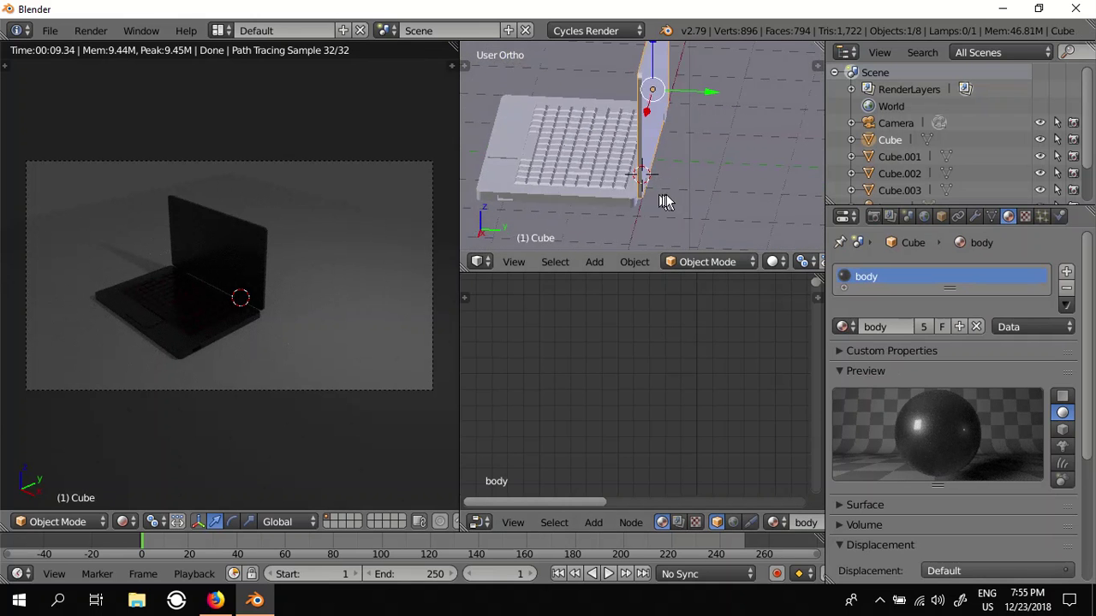
Add a second material slot on the lid with a new material named 'display'.
right_click(656, 113)
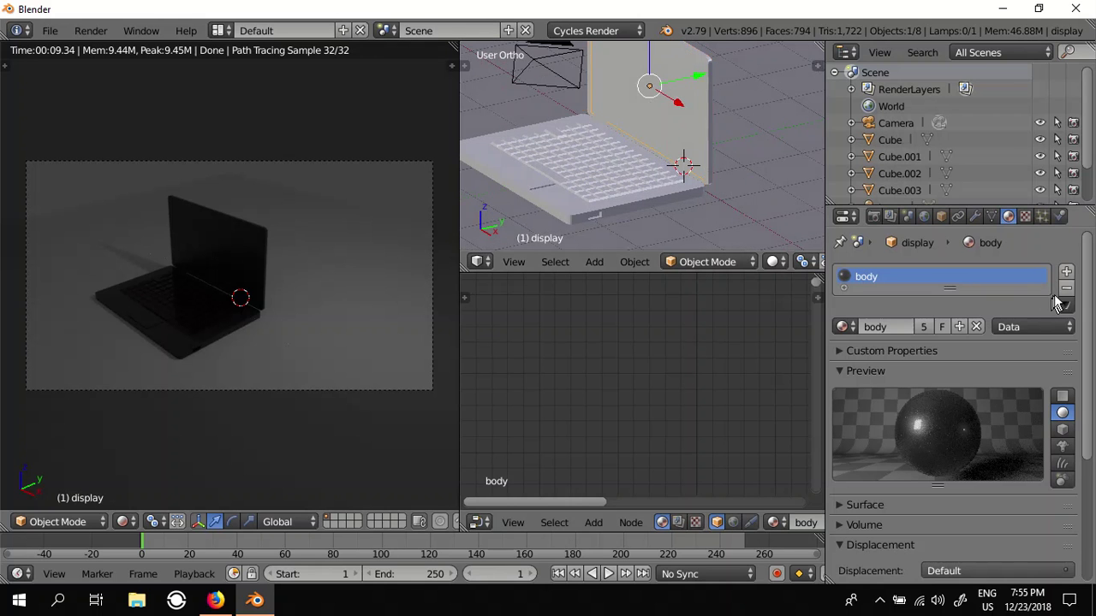
click(1068, 273)
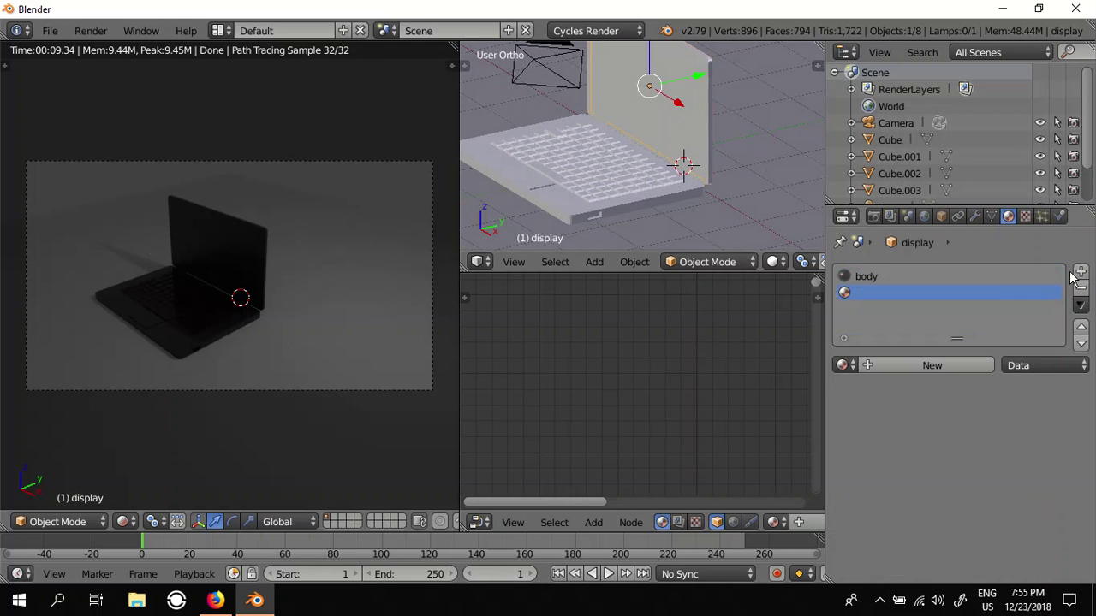
click(909, 364)
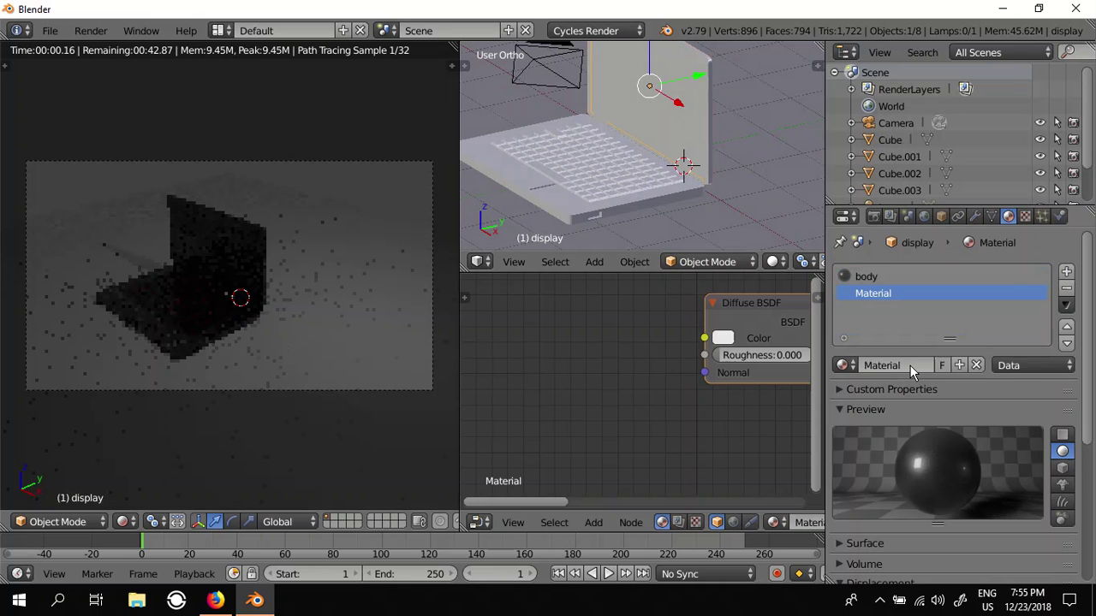
double_click(891, 293)
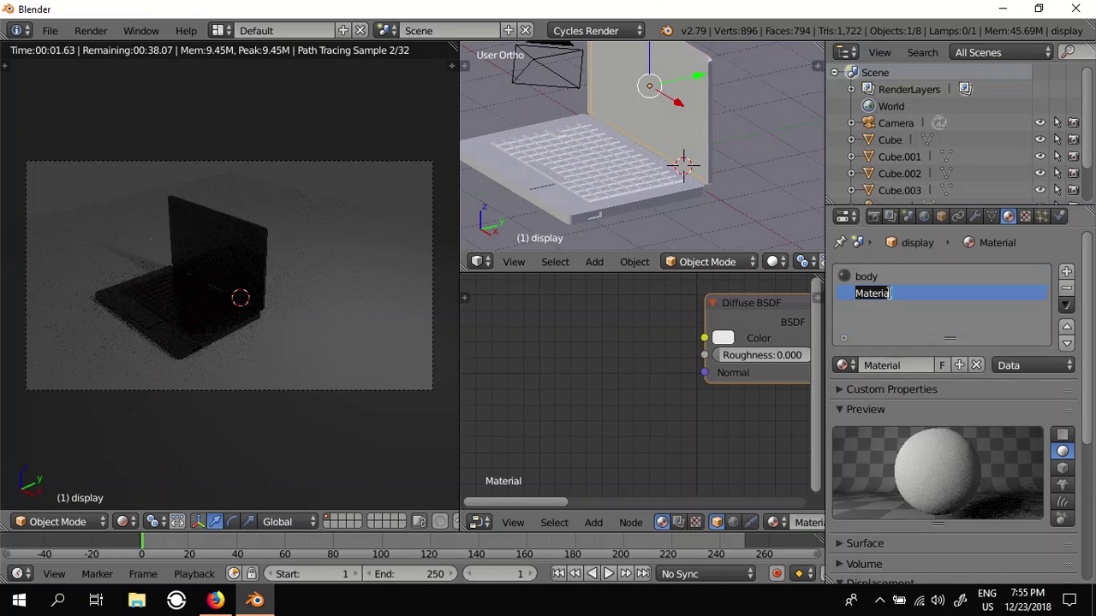
text(display)
key(Return)
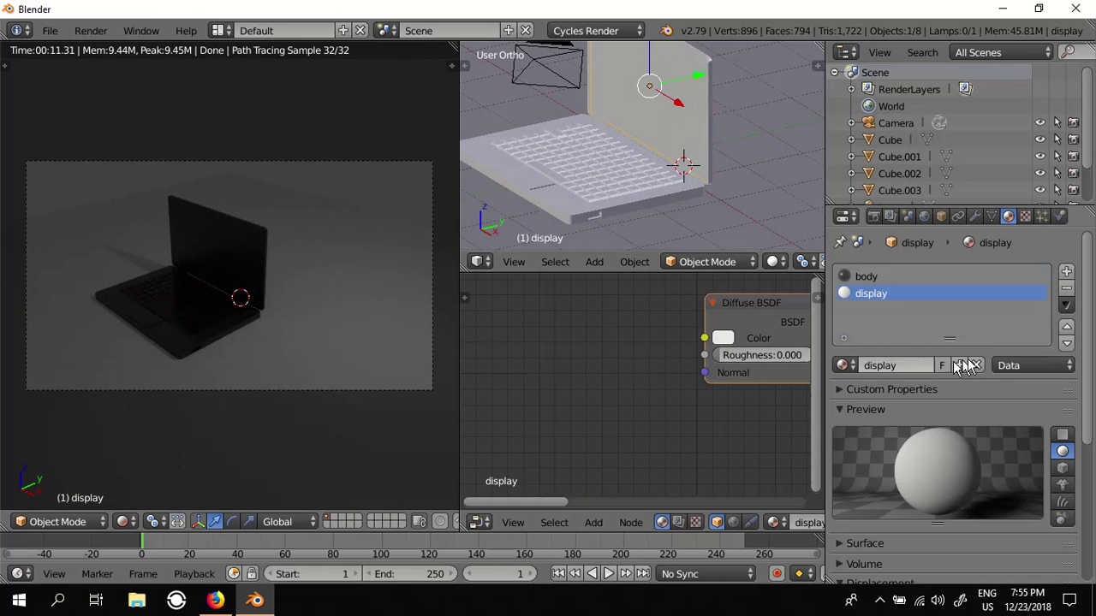
Keep 'display' assigned to the slot, and undo a trial tilt of the display panel.
scroll(1085, 329, down, 2)
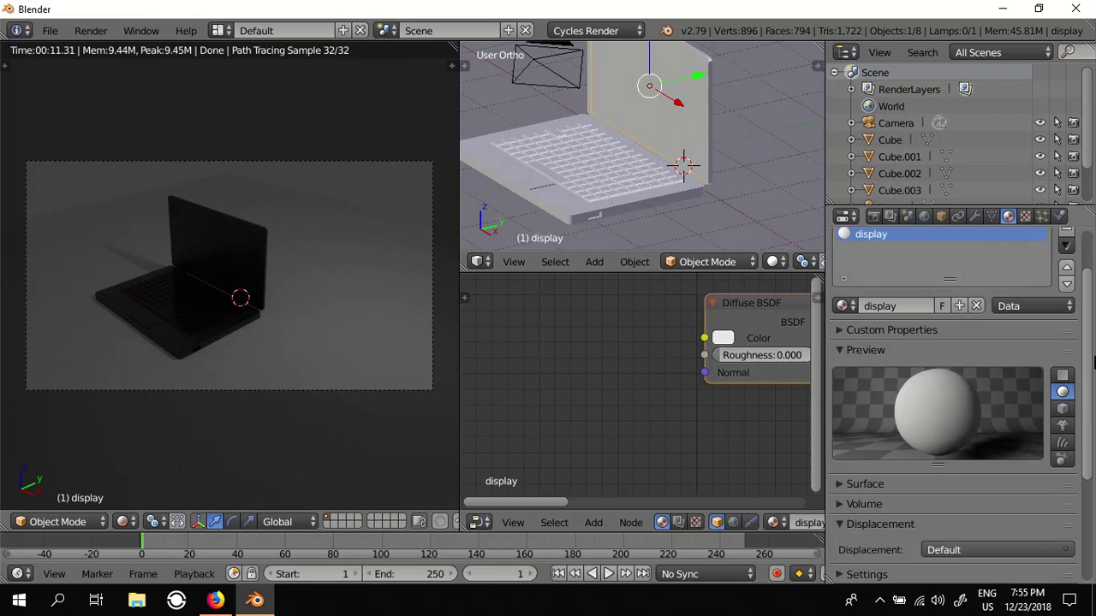
scroll(1061, 360, up, 2)
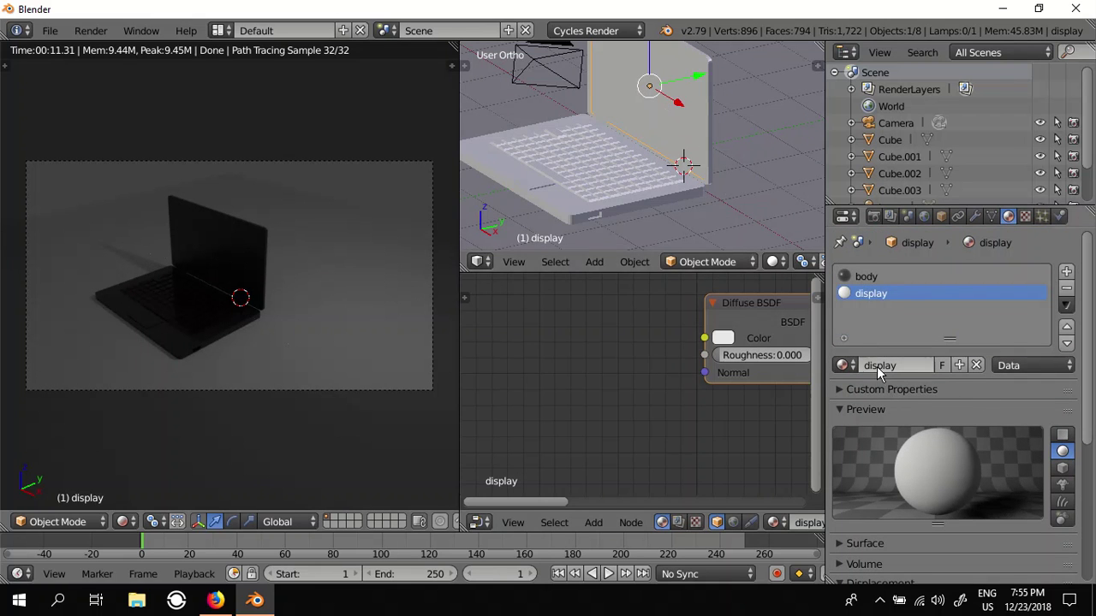
click(851, 366)
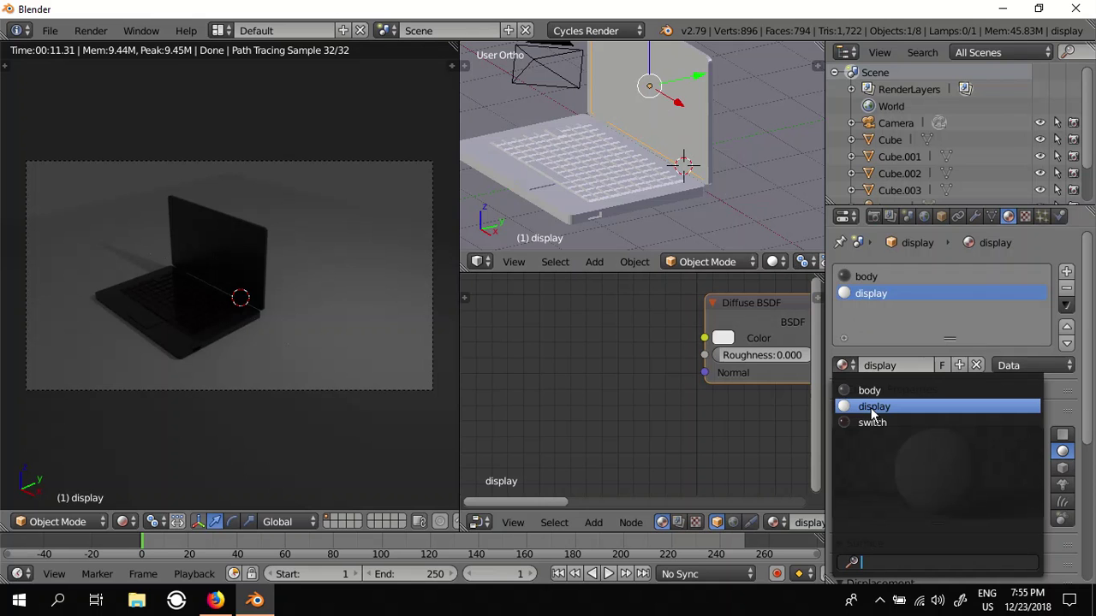
click(871, 407)
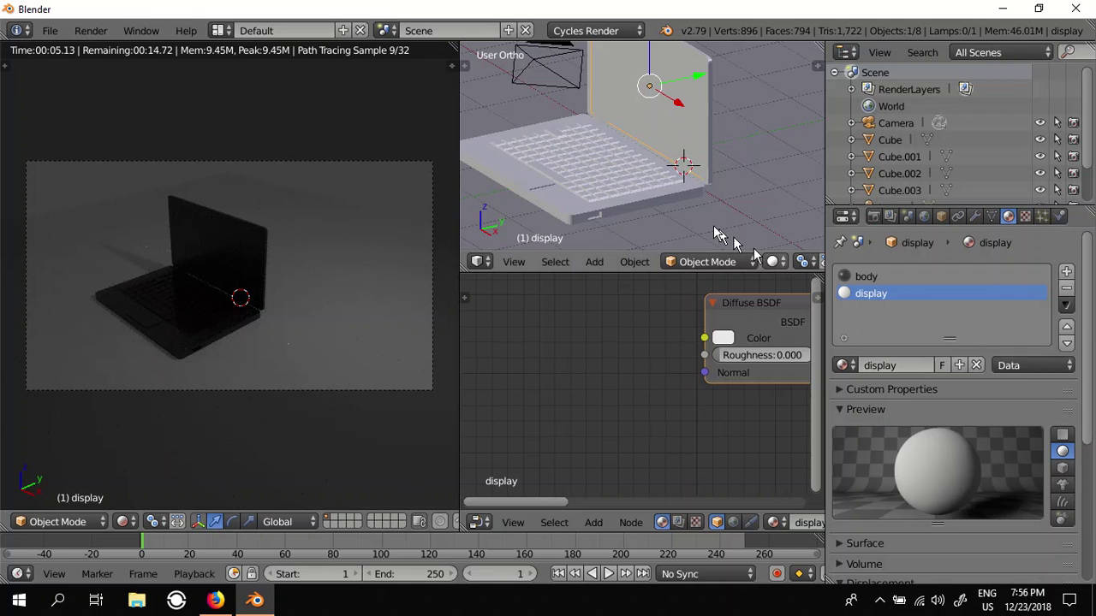
drag(692, 86, 671, 96)
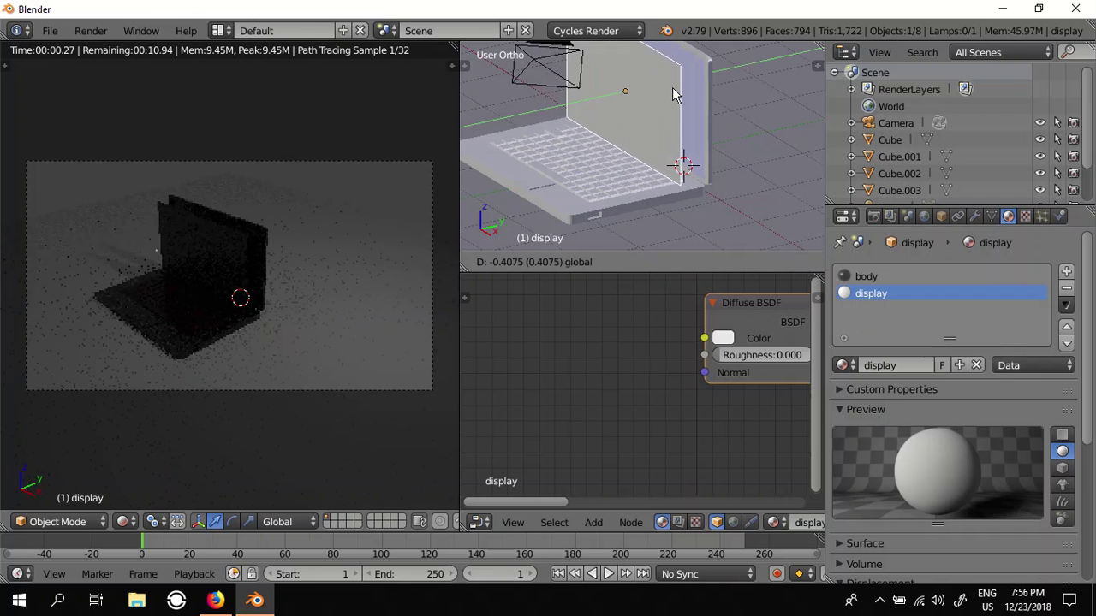
click(673, 87)
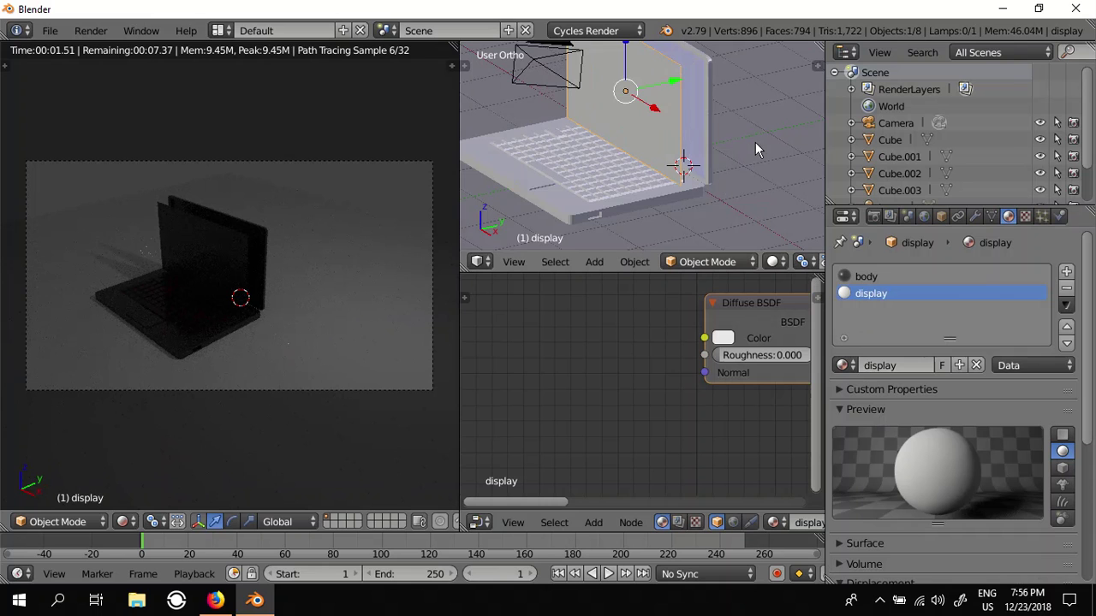
key(ctrl+z)
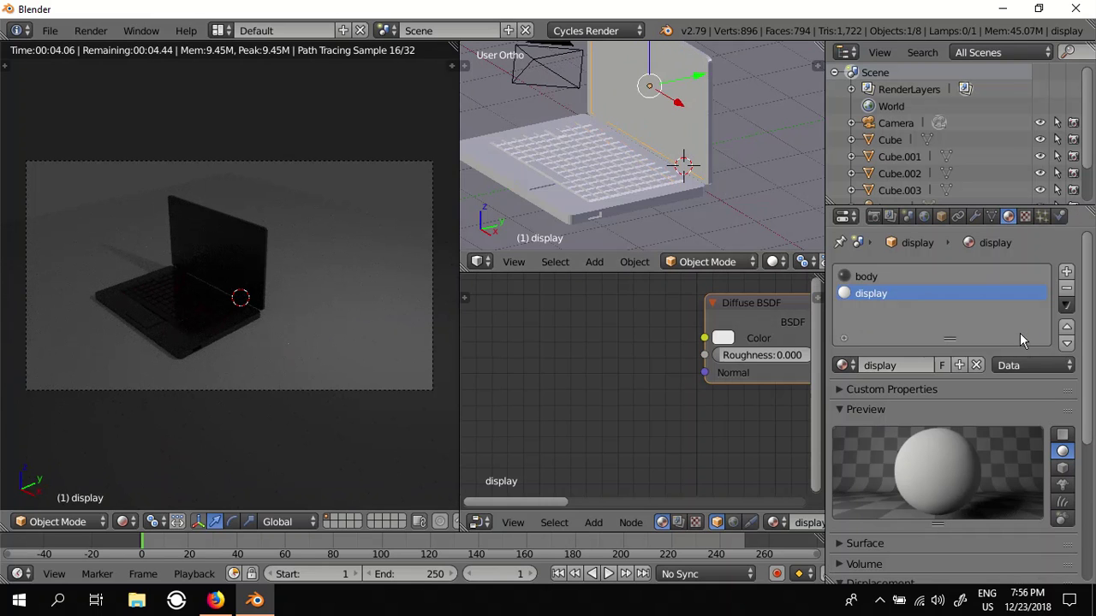
drag(1087, 332, 1077, 484)
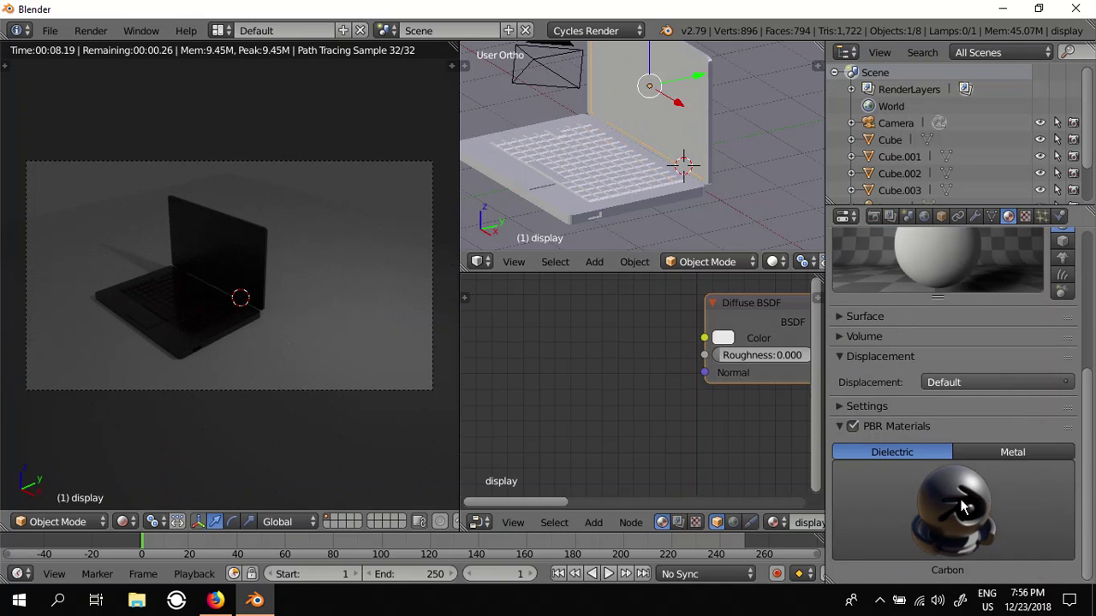
Apply the Plastic PBR preset to the display material.
click(966, 503)
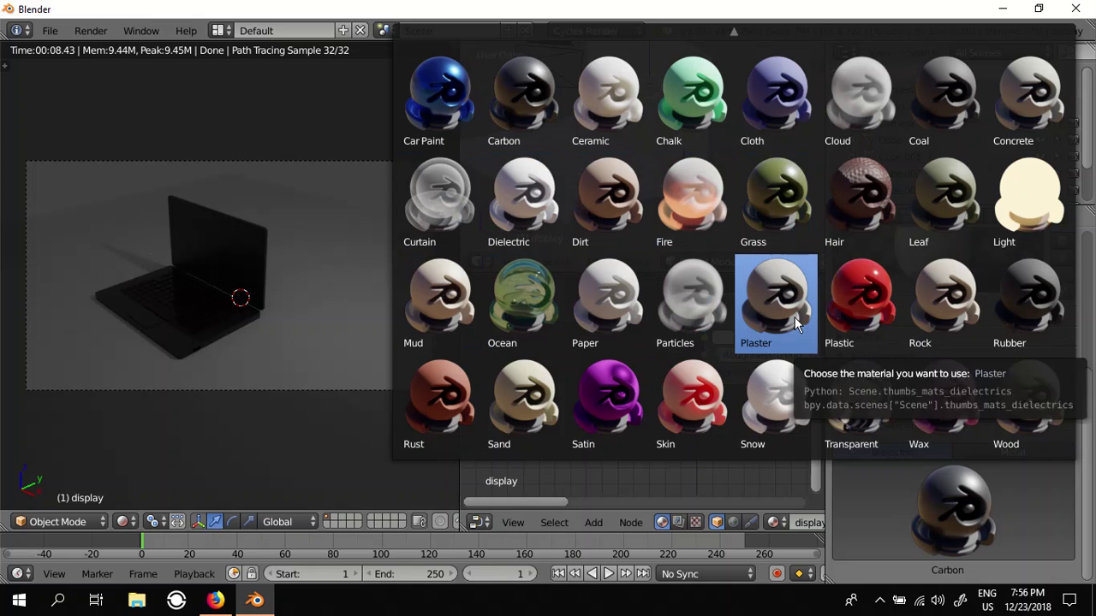
click(856, 317)
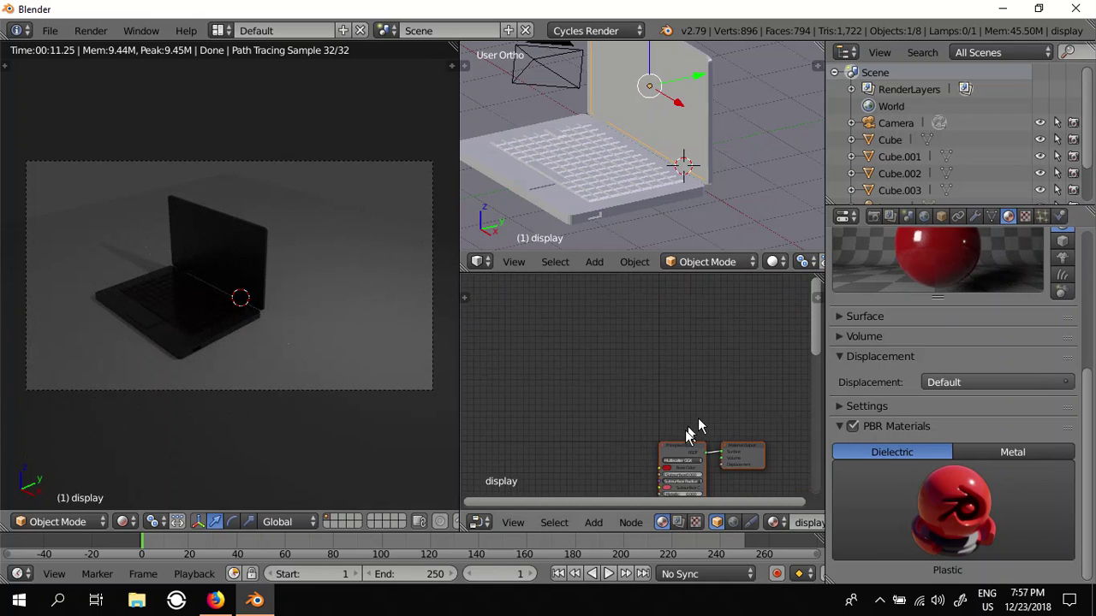
Make the display base colour blue-violet (R 0.176, G 0.142, B 0.448), then enlarge the 3D view.
middle_drag(692, 435, 683, 320)
ctrl+middle_drag(648, 386, 628, 384)
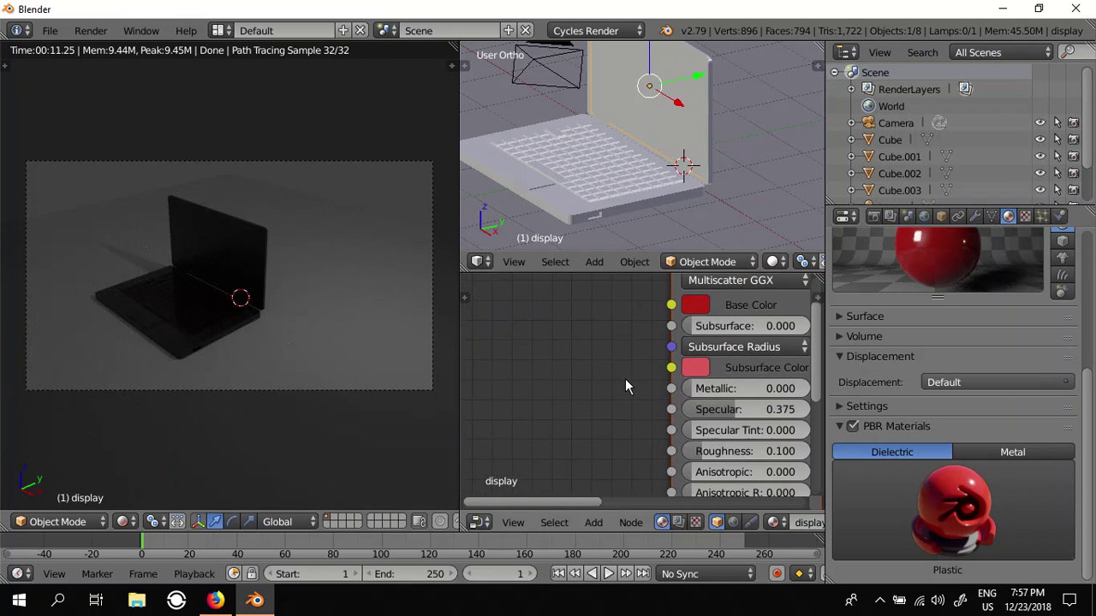
click(693, 306)
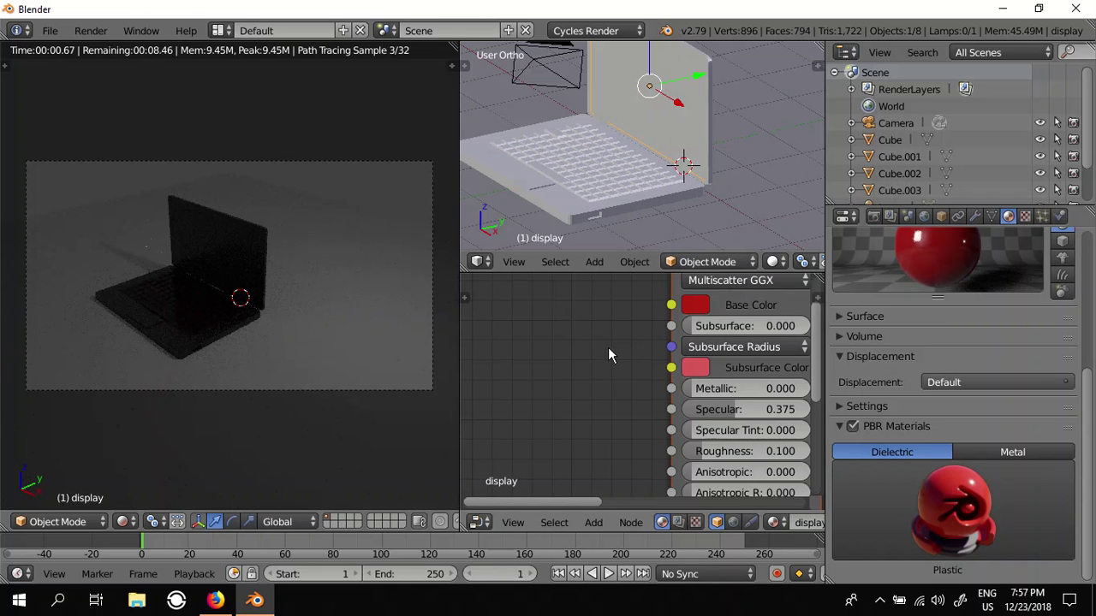
scroll(608, 347, down, 2)
scroll(608, 347, down, 1)
middle_drag(608, 347, 558, 399)
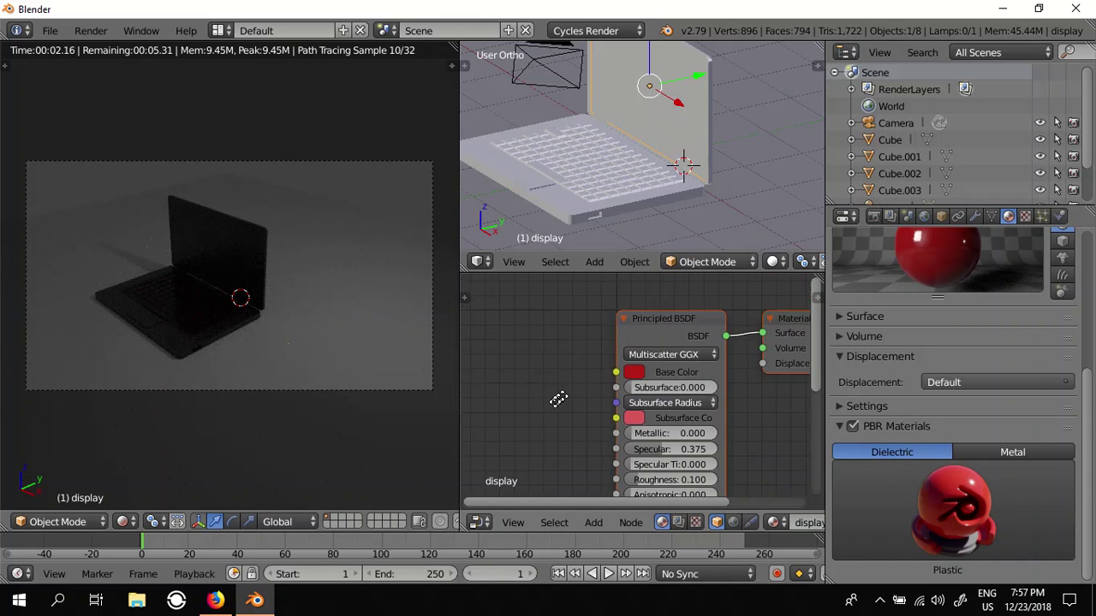
drag(659, 273, 659, 108)
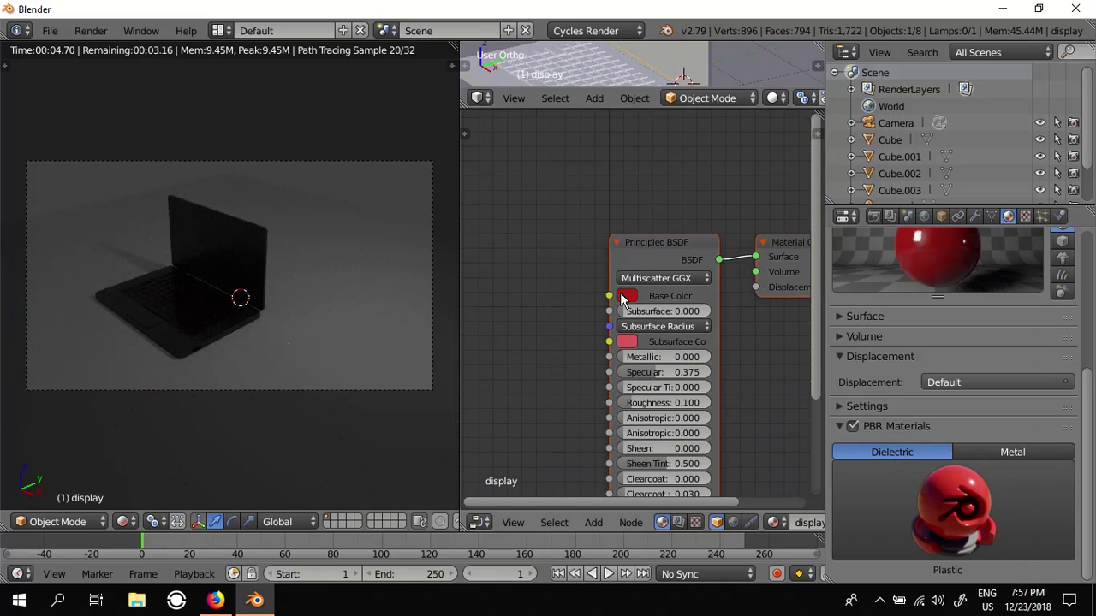
click(622, 296)
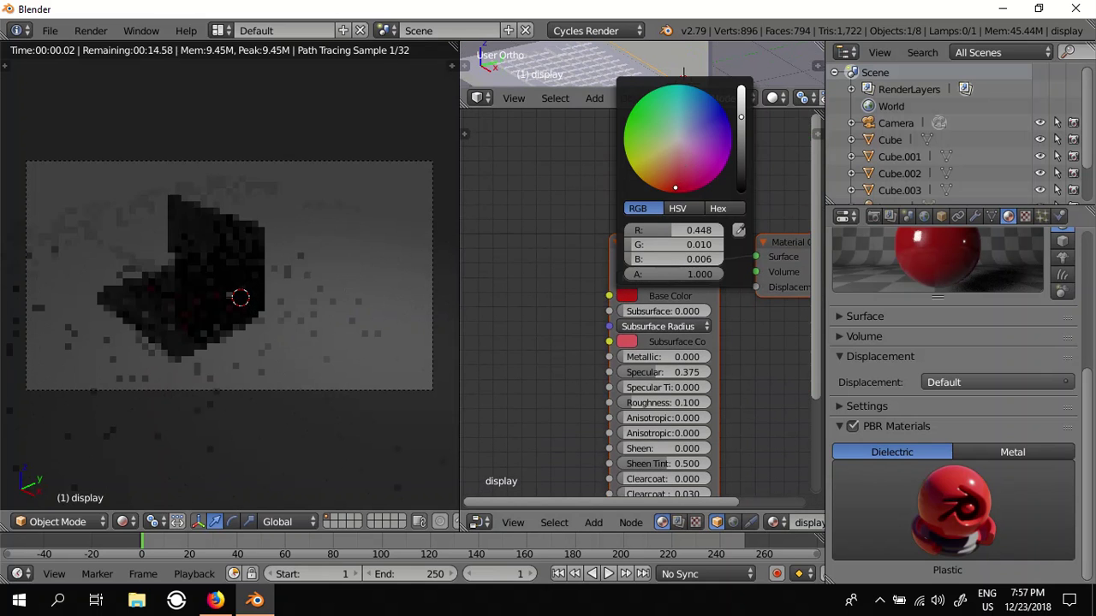
drag(676, 187, 699, 130)
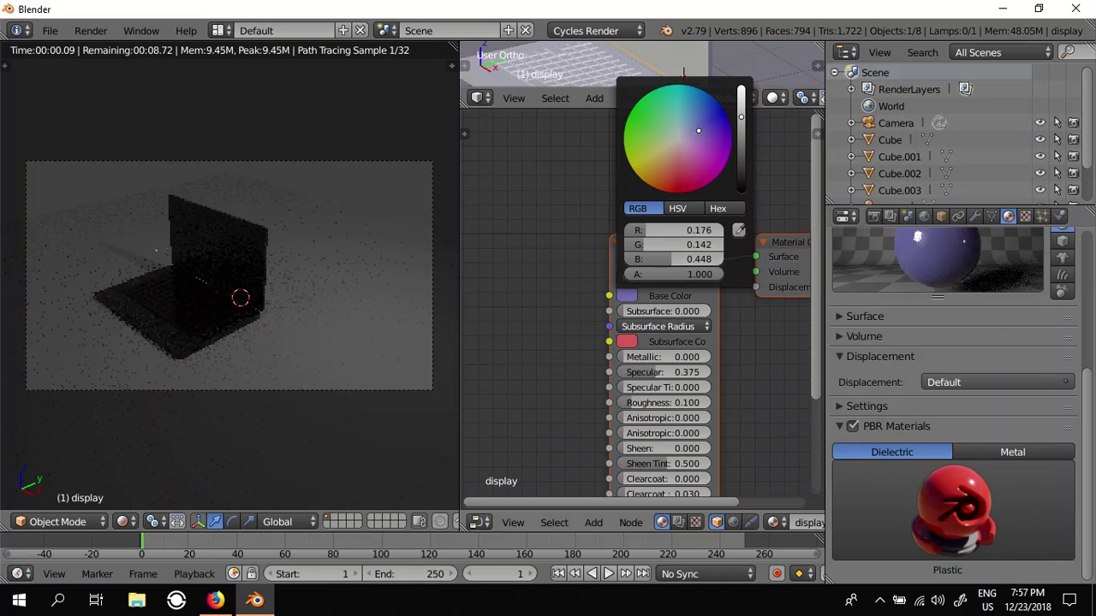
click(566, 286)
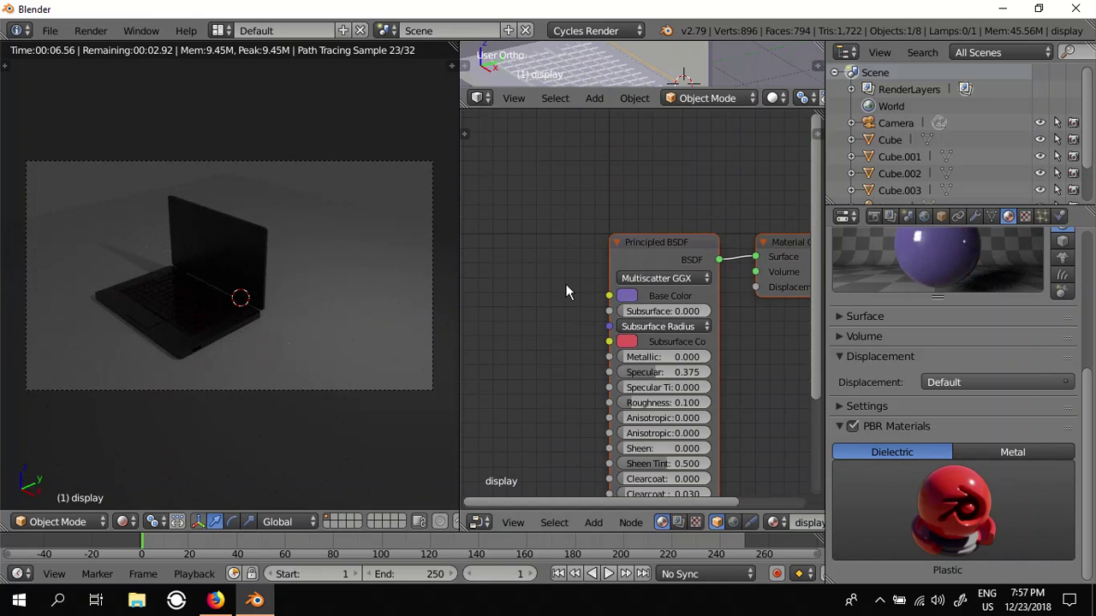
mouse_move(549, 266)
middle_down()
mouse_move(532, 343)
mouse_move(508, 326)
mouse_move(518, 334)
middle_up()
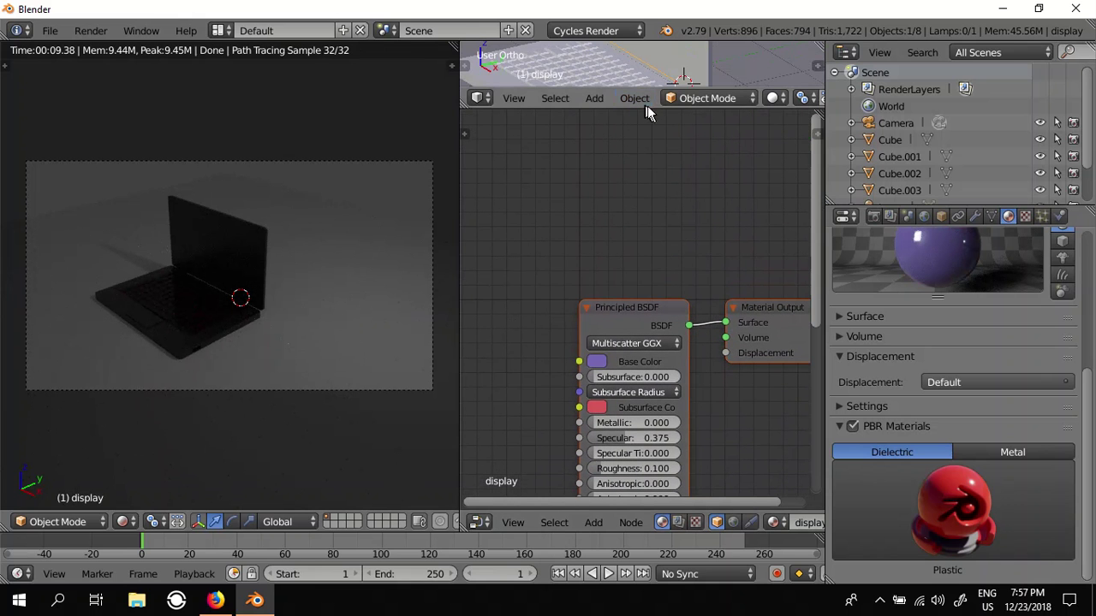
drag(667, 114, 668, 297)
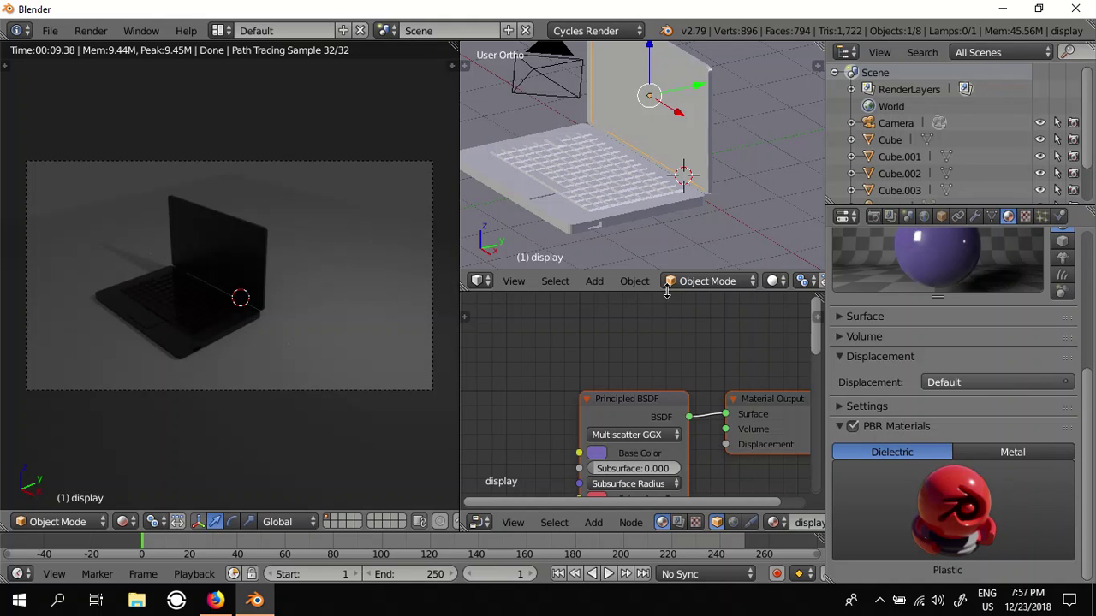
Lower the point lamp along Z and shift it along X.
click(771, 171)
scroll(747, 214, down, 3)
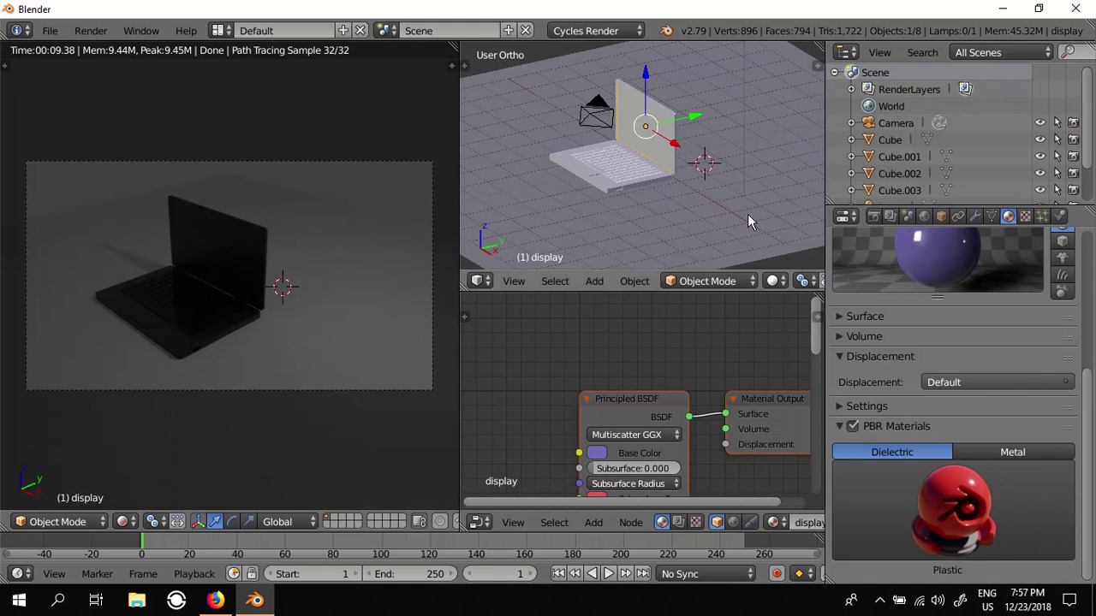
scroll(747, 214, down, 3)
right_click(692, 89)
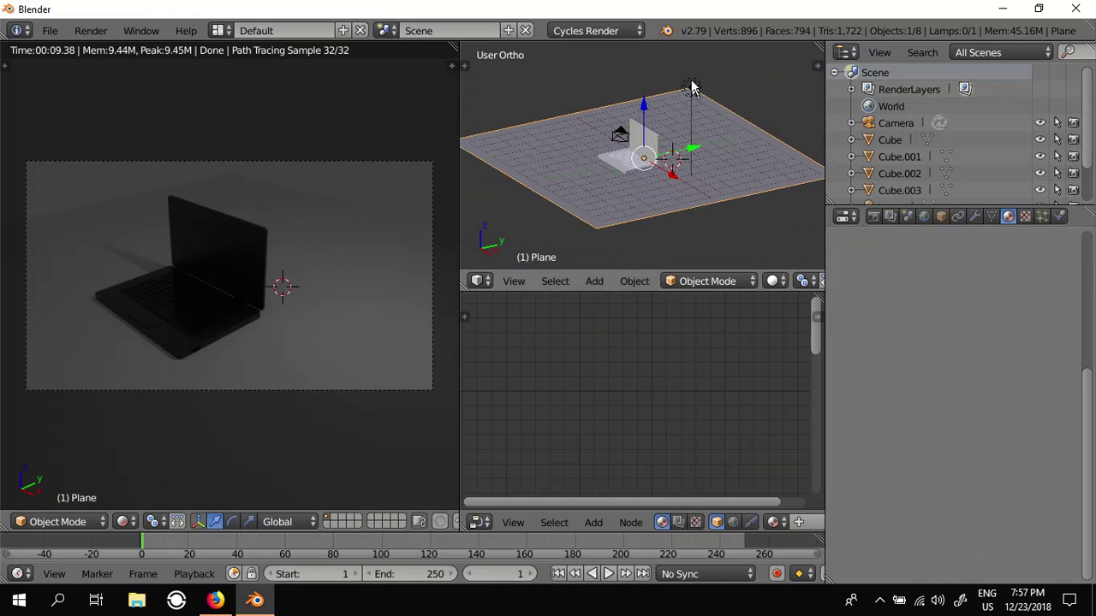
right_click(692, 87)
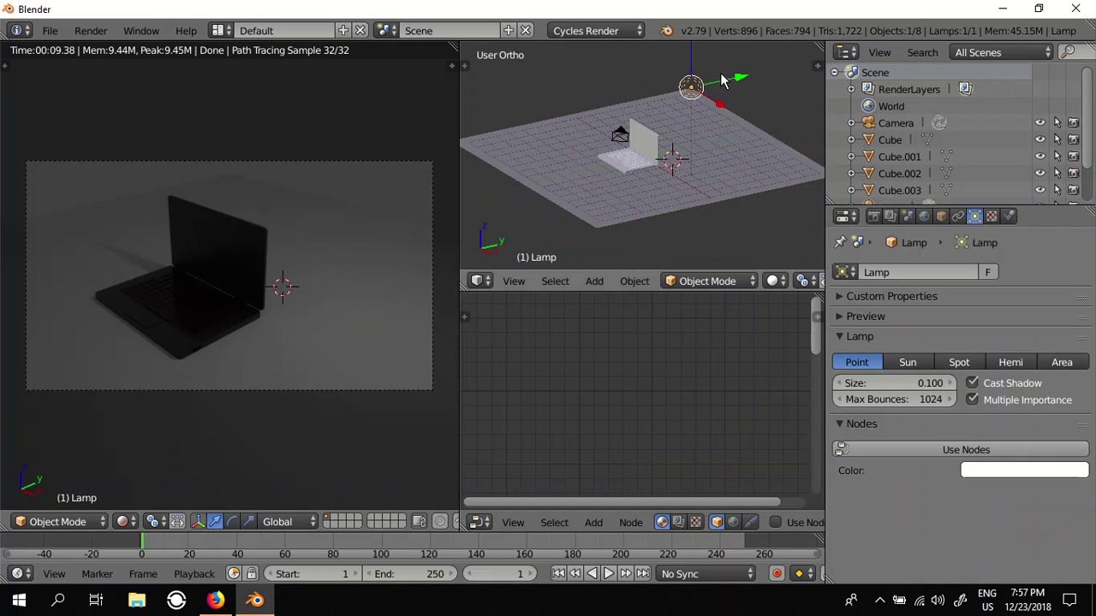
key(g)
key(z)
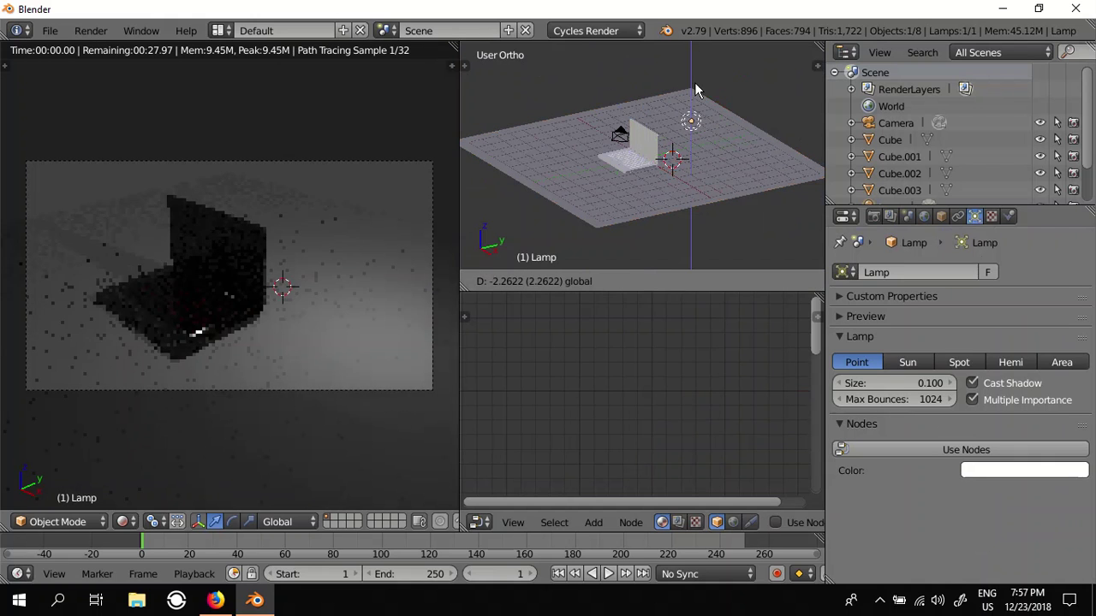
click(695, 90)
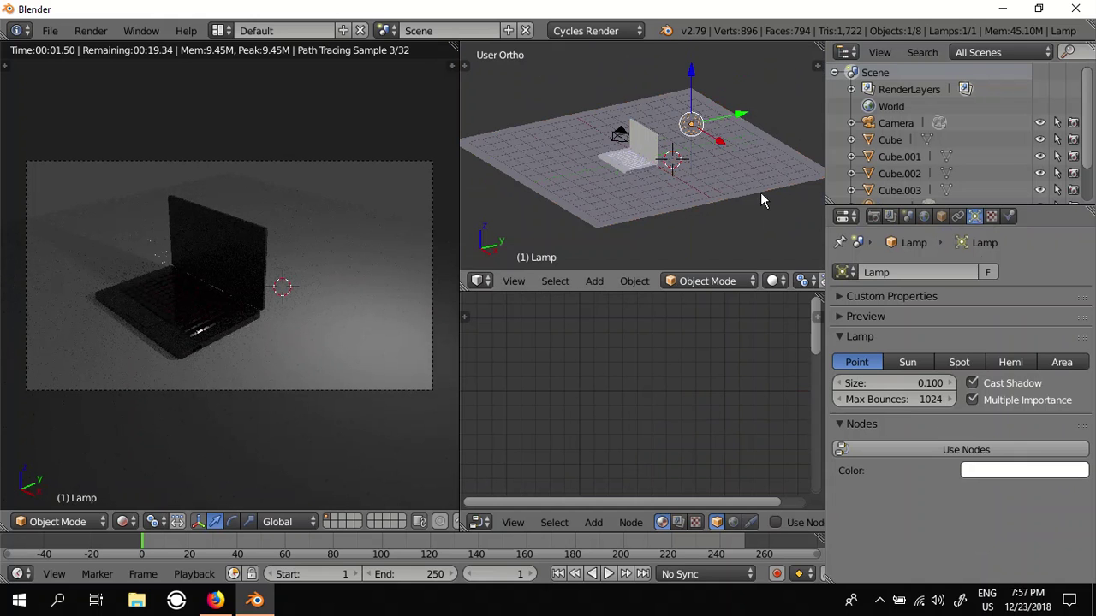
key(g)
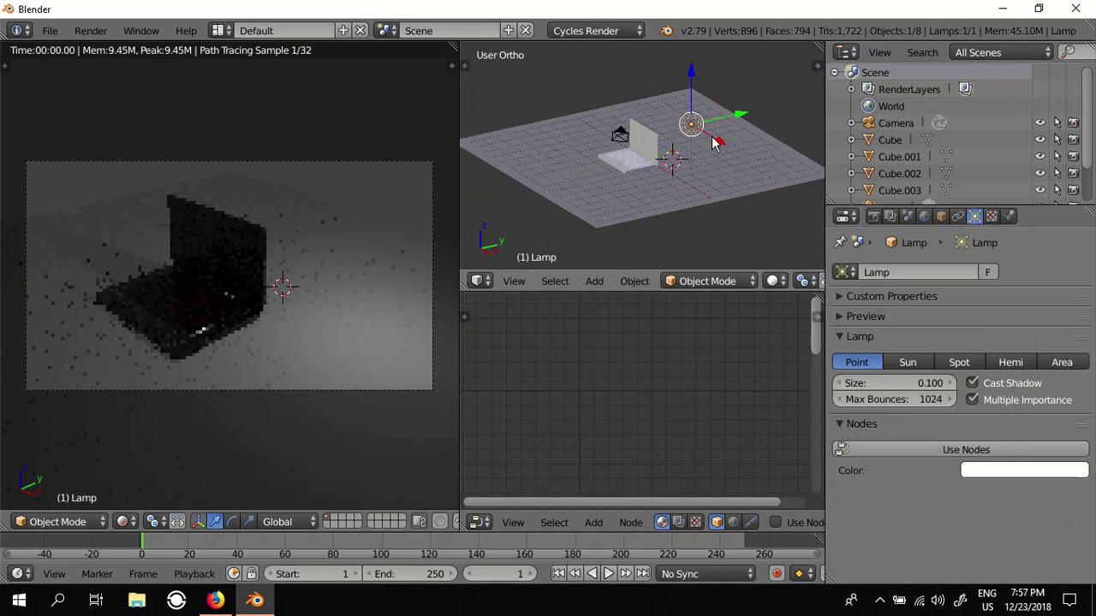
key(x)
click(721, 147)
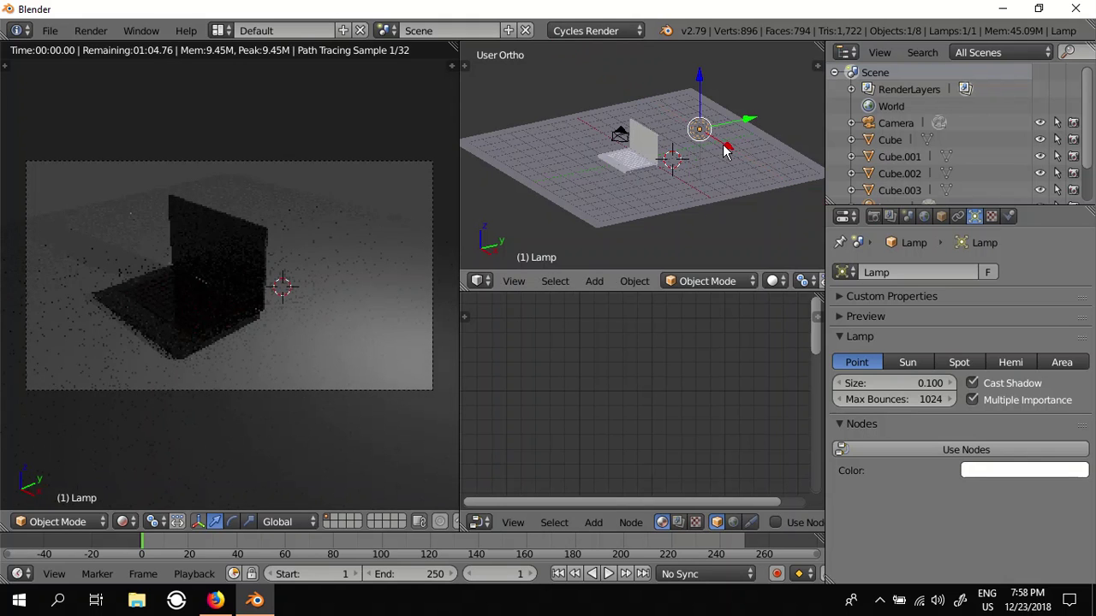
Duplicate the lamp as Lamp.001 and move it along X and Y to the laptop's far side.
key(shift+d)
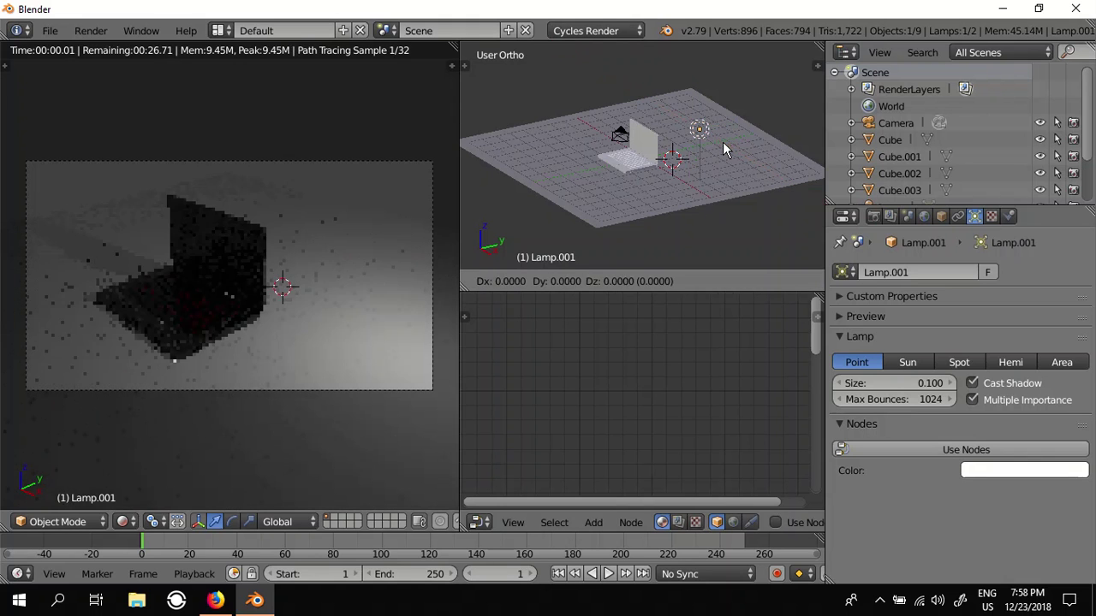
key(Escape)
key(g)
key(x)
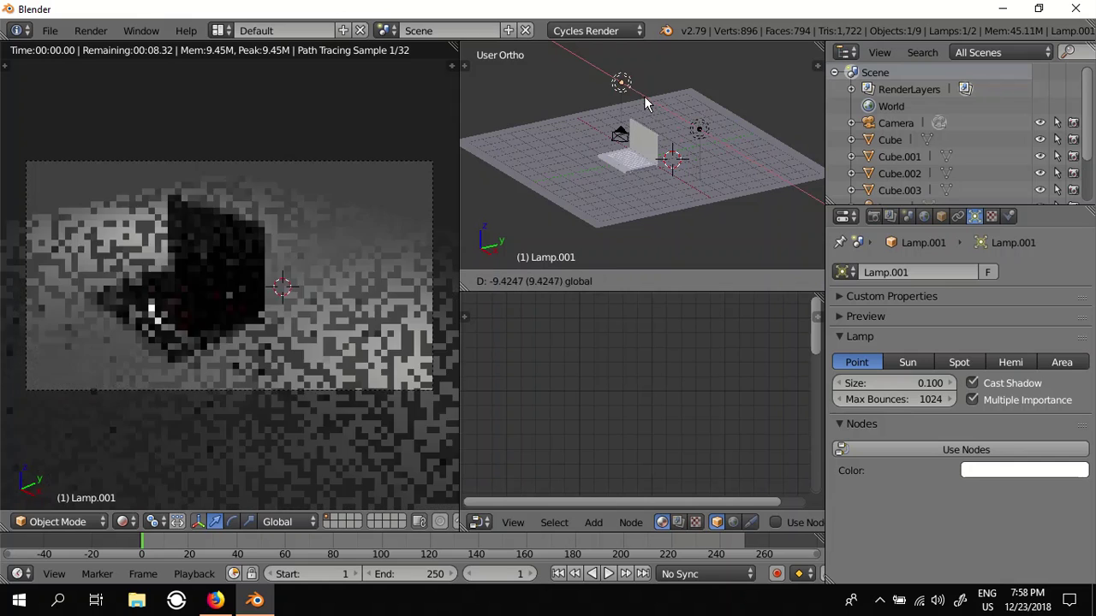
click(659, 79)
key(g)
key(y)
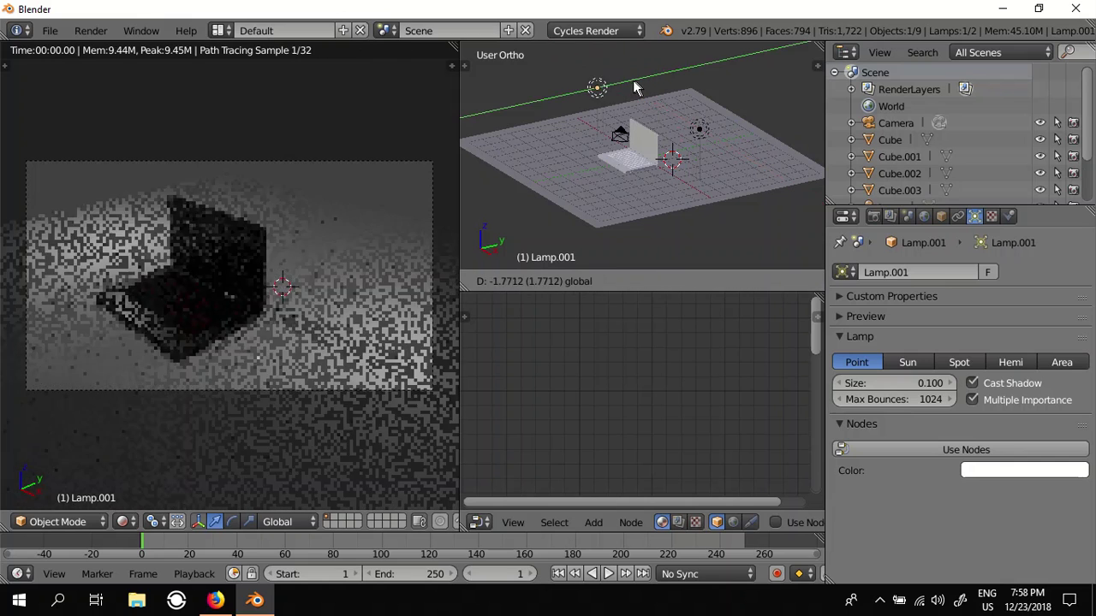
click(594, 103)
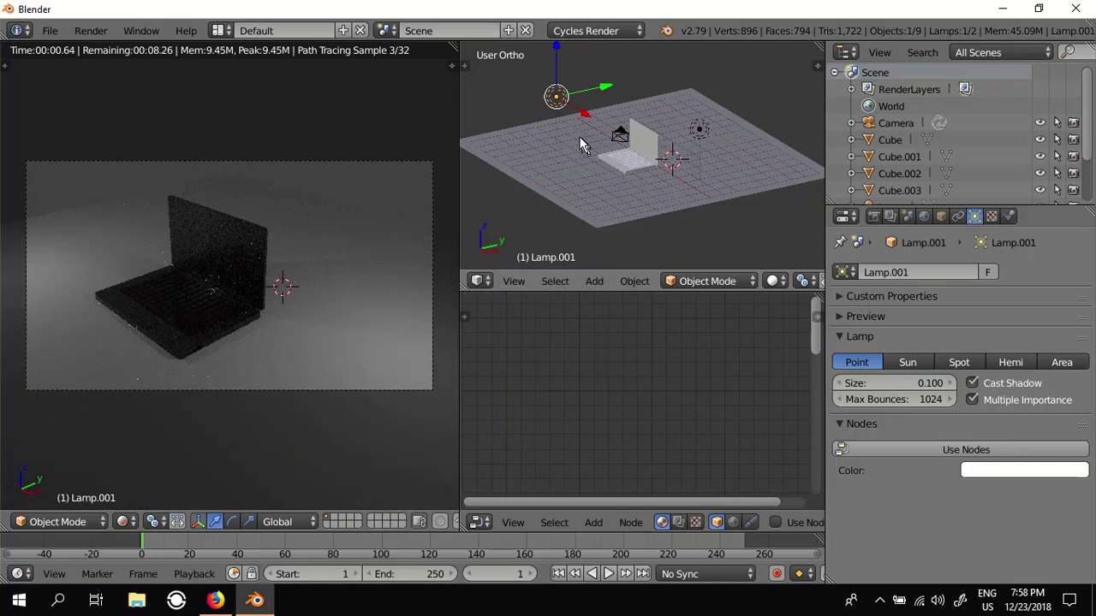
key(g)
key(x)
click(600, 123)
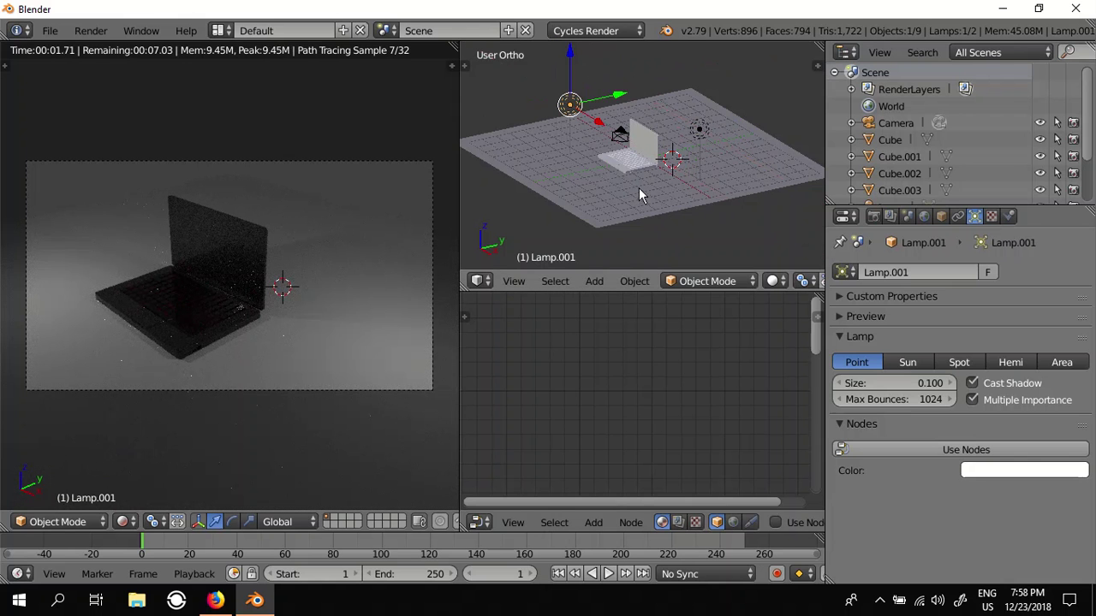
scroll(640, 187, up, 4)
scroll(590, 196, up, 2)
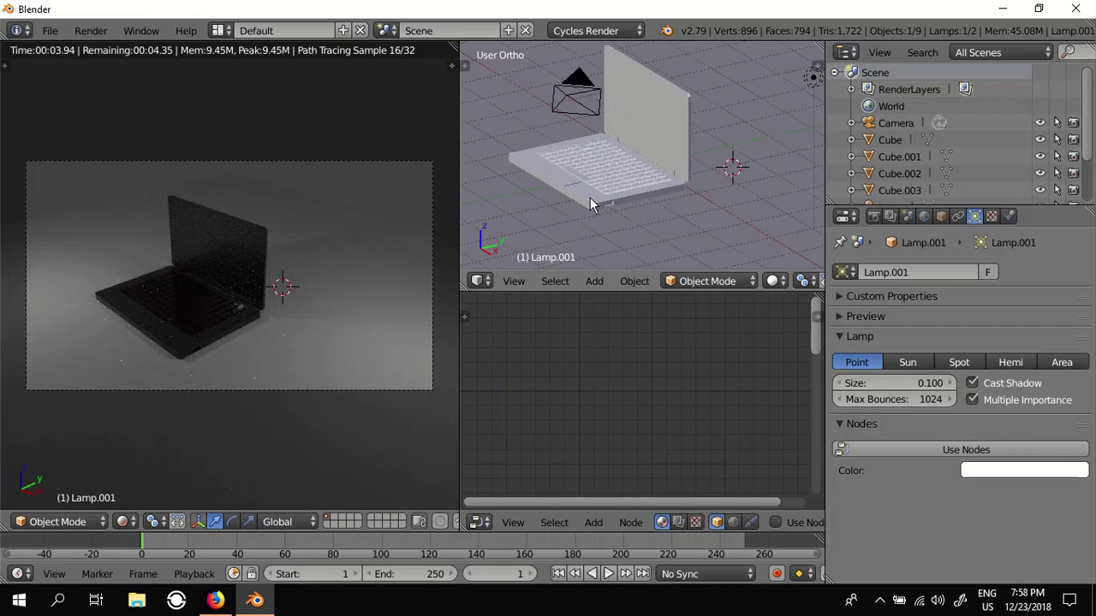
Turn off Glossy ray visibility for the laptop body Cube.001 in its Cycles settings.
right_click(590, 197)
click(912, 215)
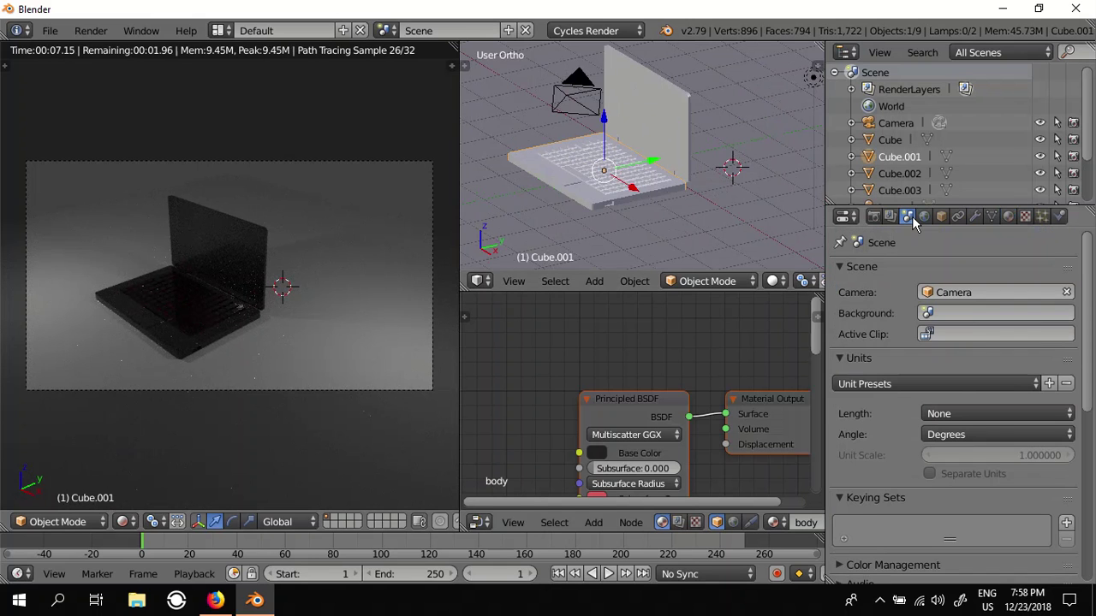
click(891, 217)
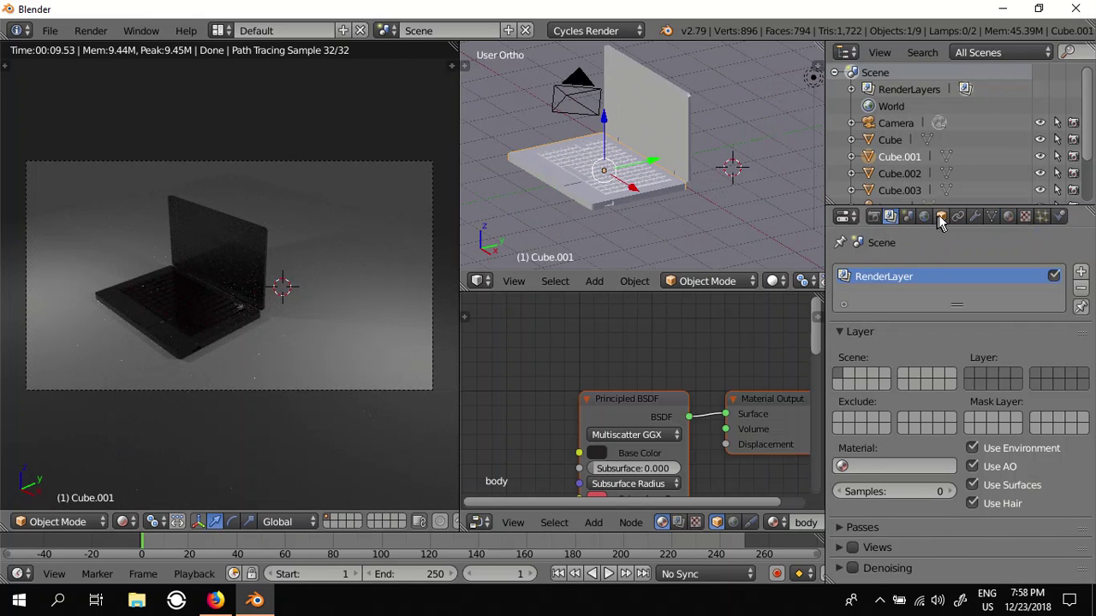
click(941, 217)
scroll(923, 360, down, 6)
scroll(922, 377, down, 3)
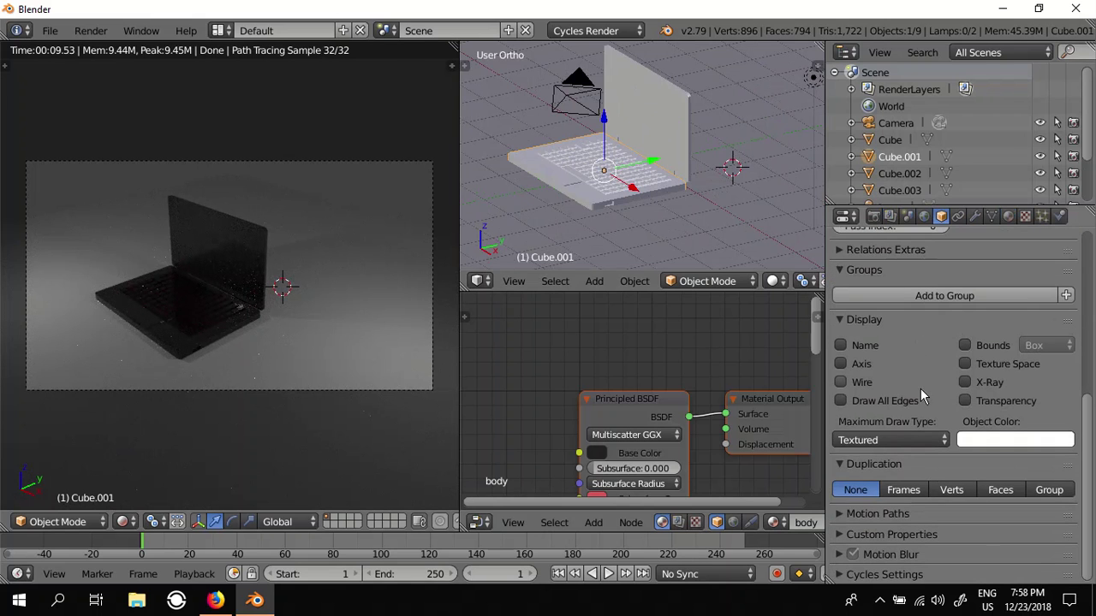
click(851, 575)
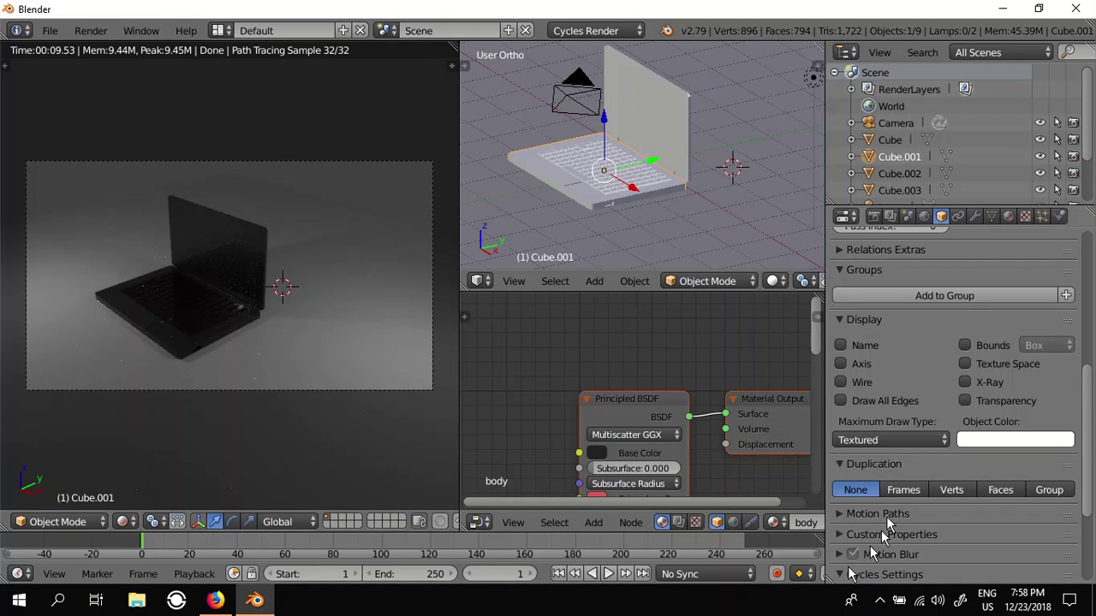
scroll(911, 462, down, 4)
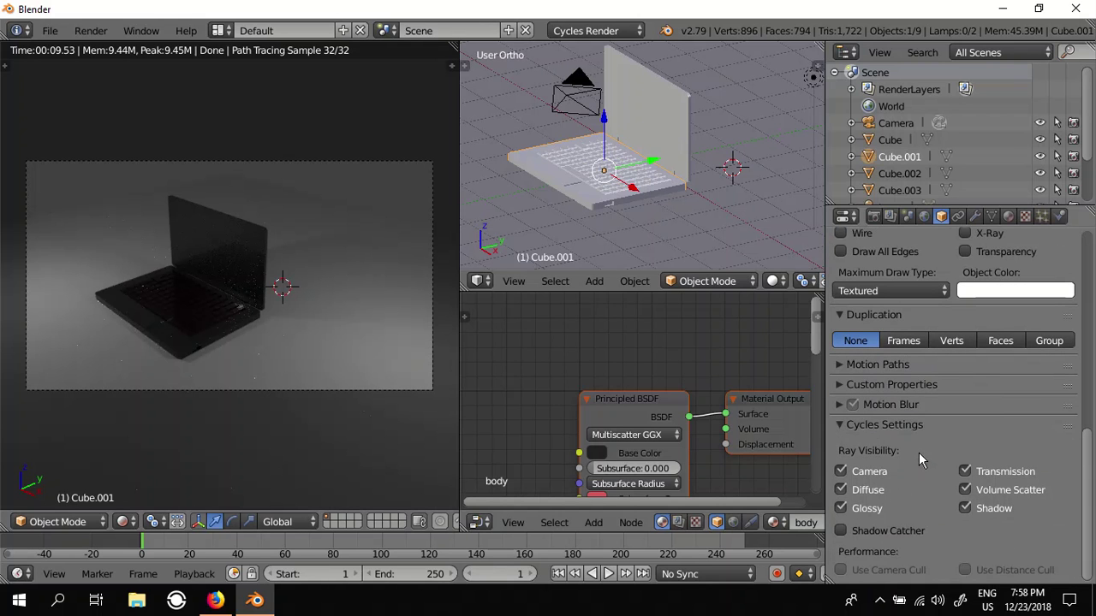
click(843, 509)
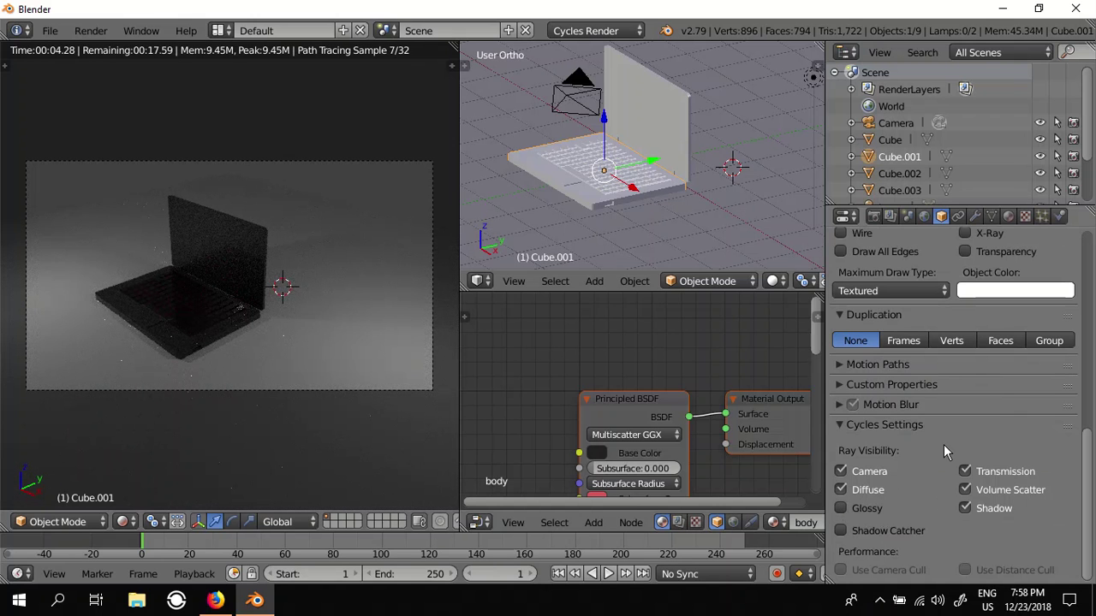
Turn off Glossy ray visibility for the display as well, then show the Render settings.
right_click(650, 120)
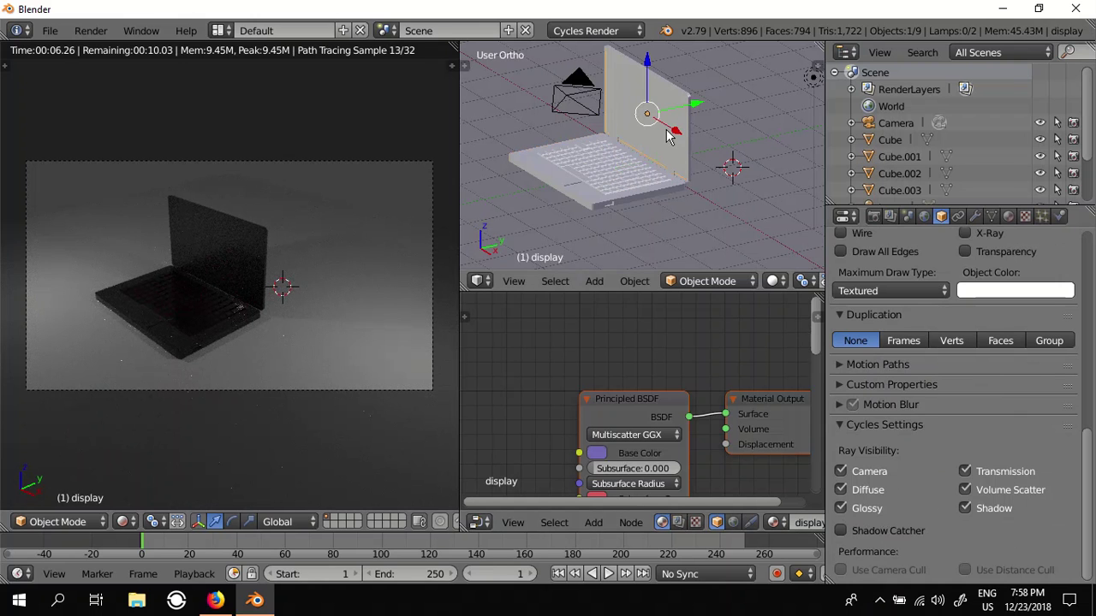
click(841, 508)
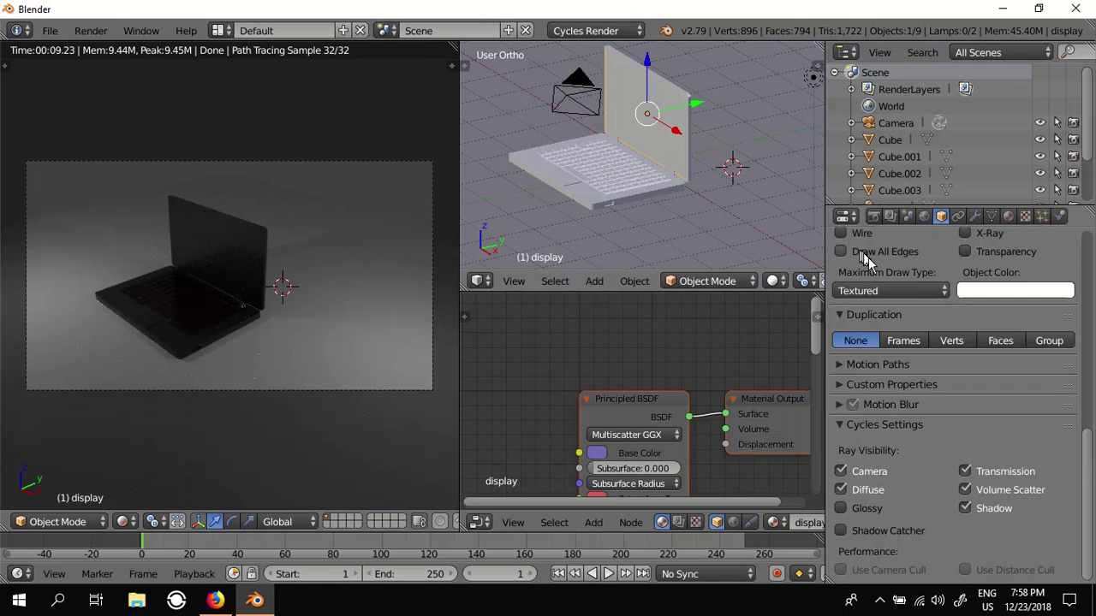
click(874, 219)
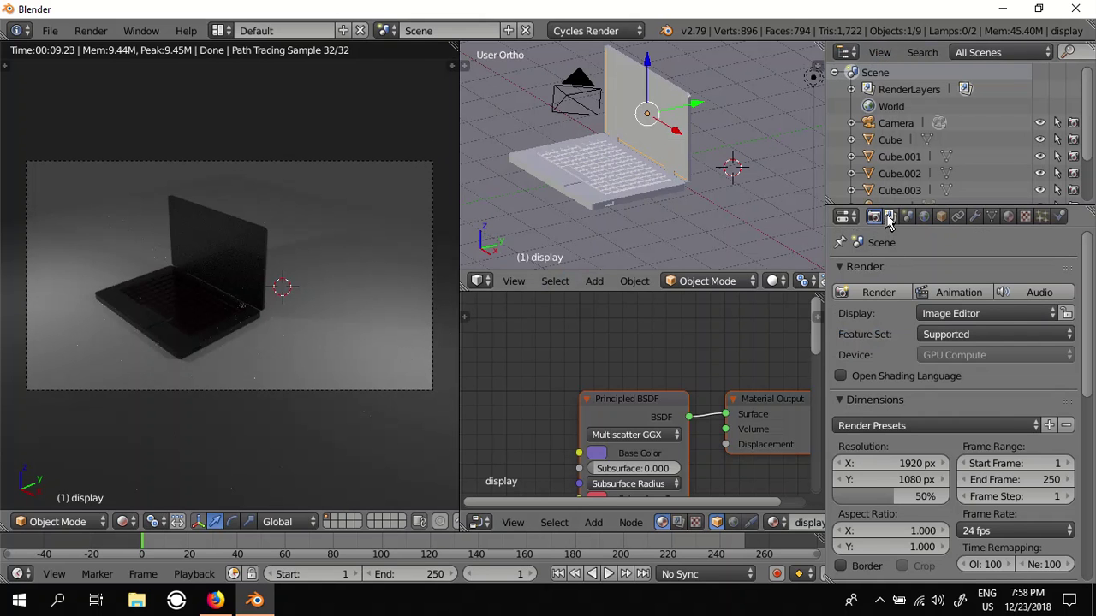
Render the final Cycles image and widen the image editor to show the 57.33-second result.
click(873, 293)
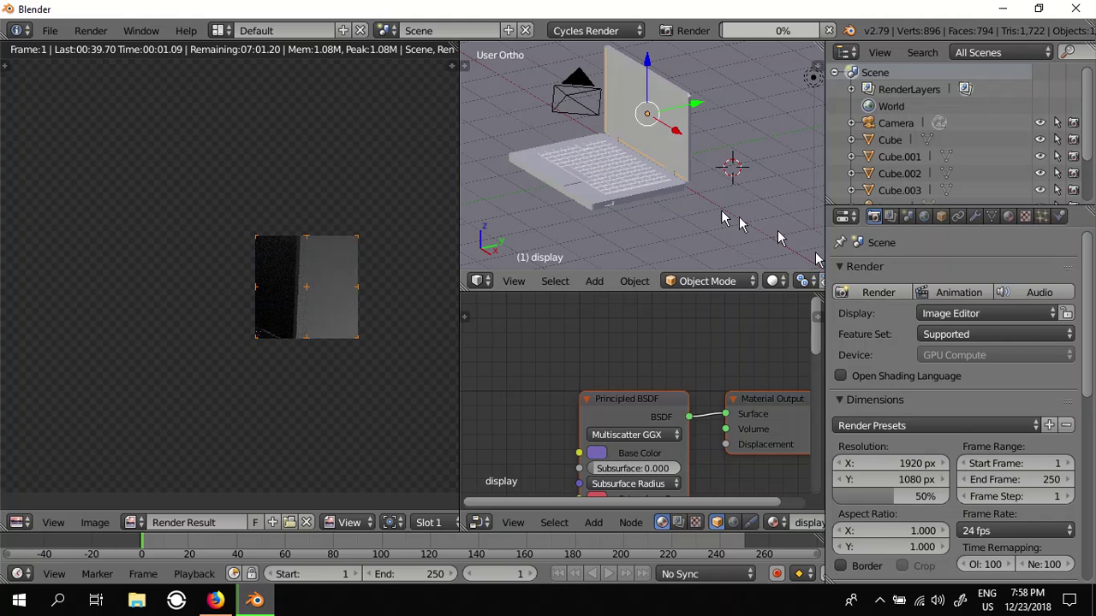
drag(458, 147, 693, 186)
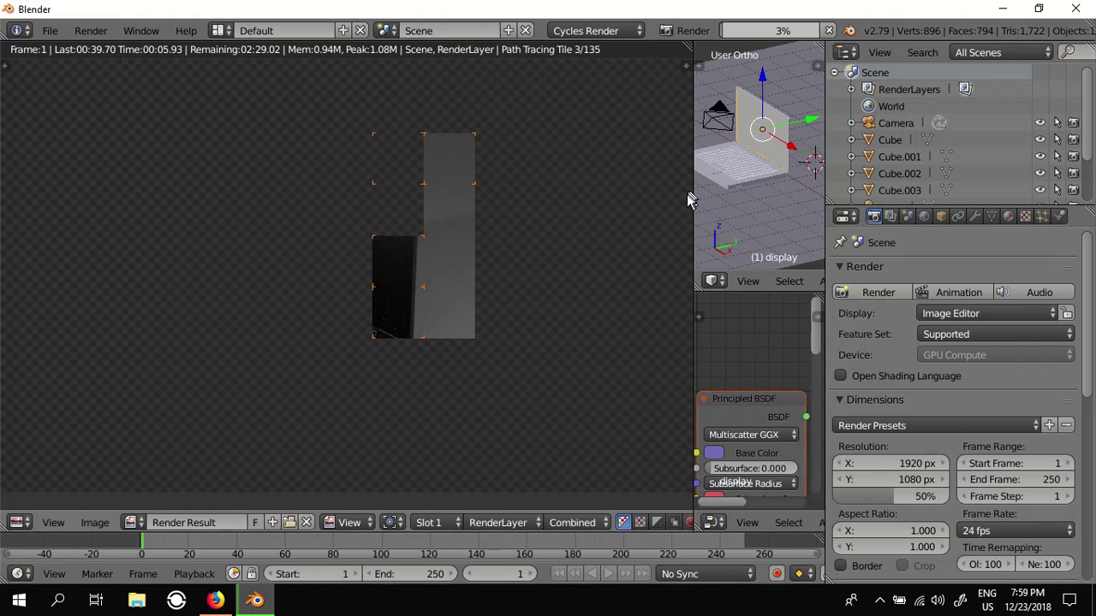
scroll(587, 240, down, 3)
scroll(597, 248, up, 2)
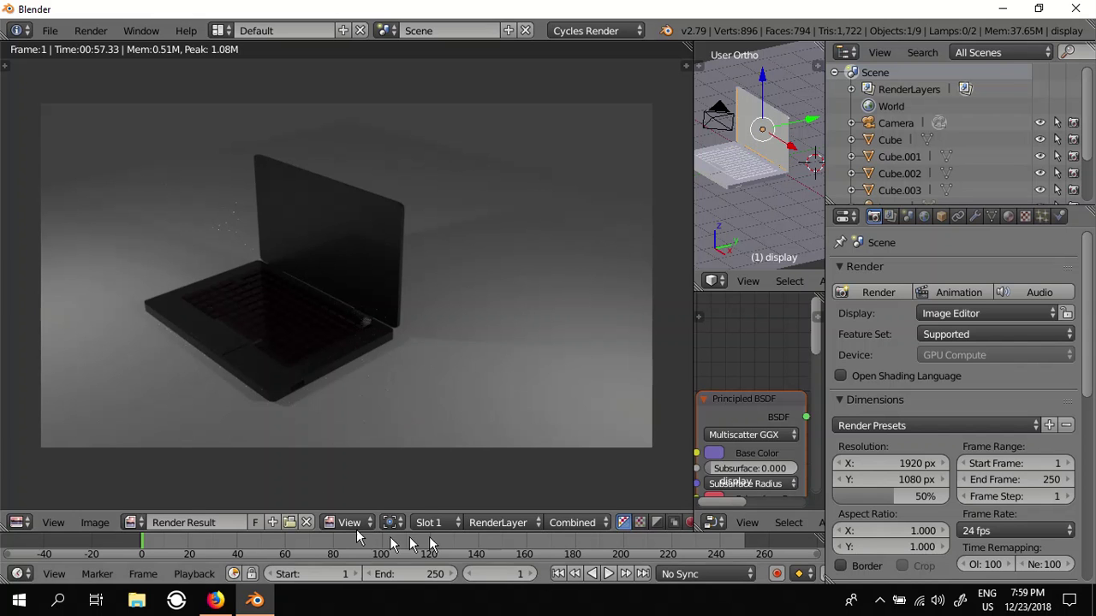
click(879, 605)
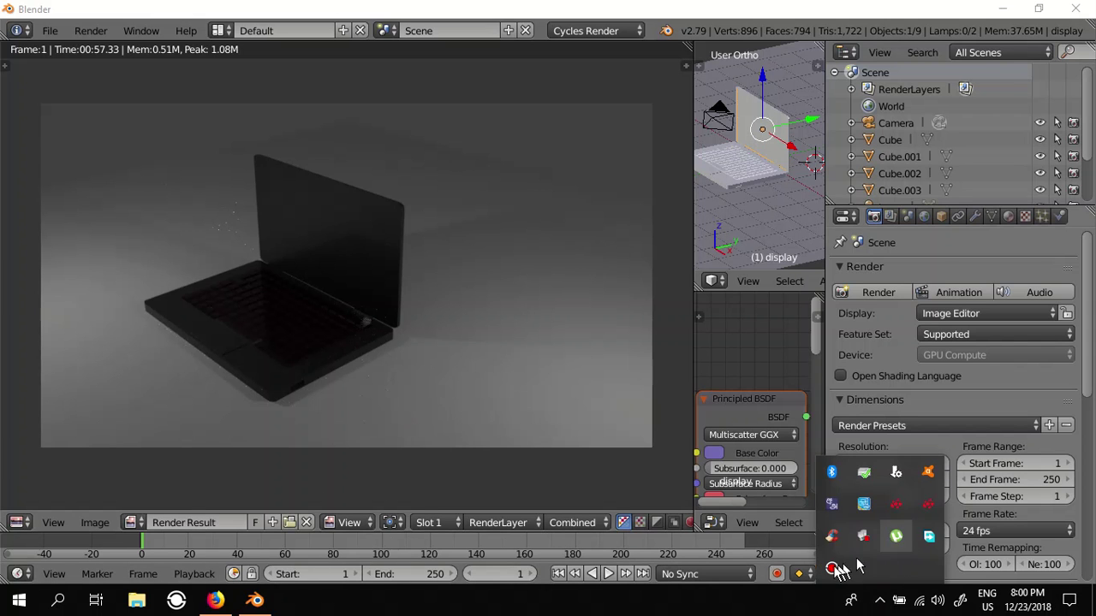